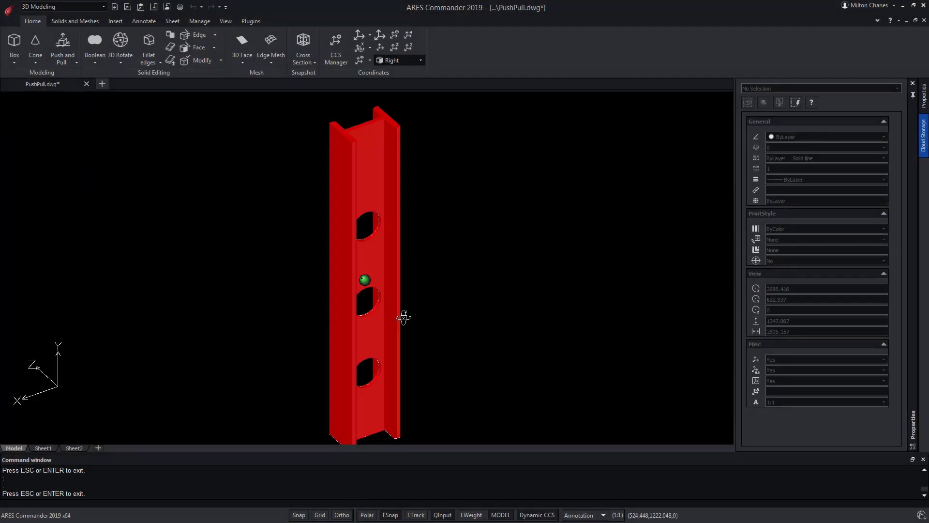
Orbit PushPull.dwg slightly to reveal the flat circle and ring profiles, then end the orbit.
{"action": "left_click_drag", "start_coordinate": [401, 316], "coordinate": [415, 334]}
{"action": "key", "text": "Escape"}
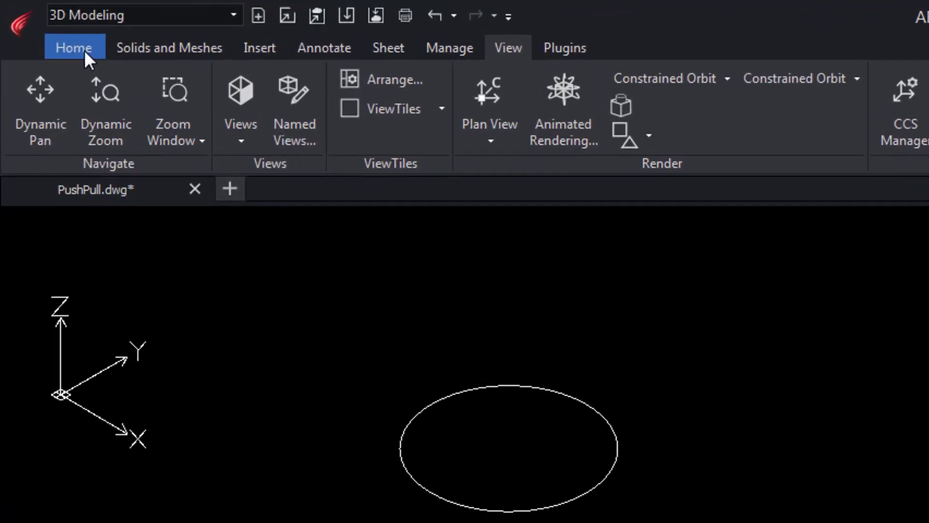
Use Push and Pull from the Extrude list to raise the upper-left circle into a cylinder.
{"action": "left_click", "coordinate": [38, 22]}
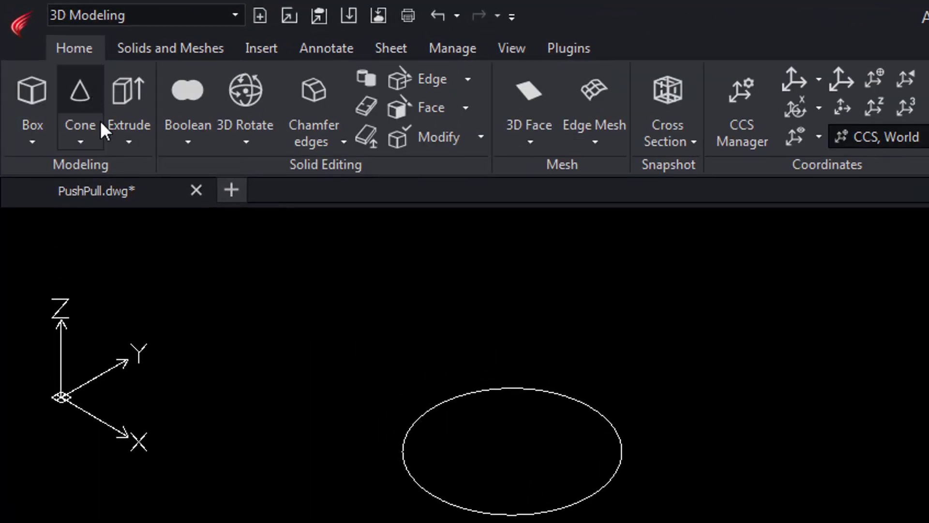
{"action": "left_click", "coordinate": [130, 141]}
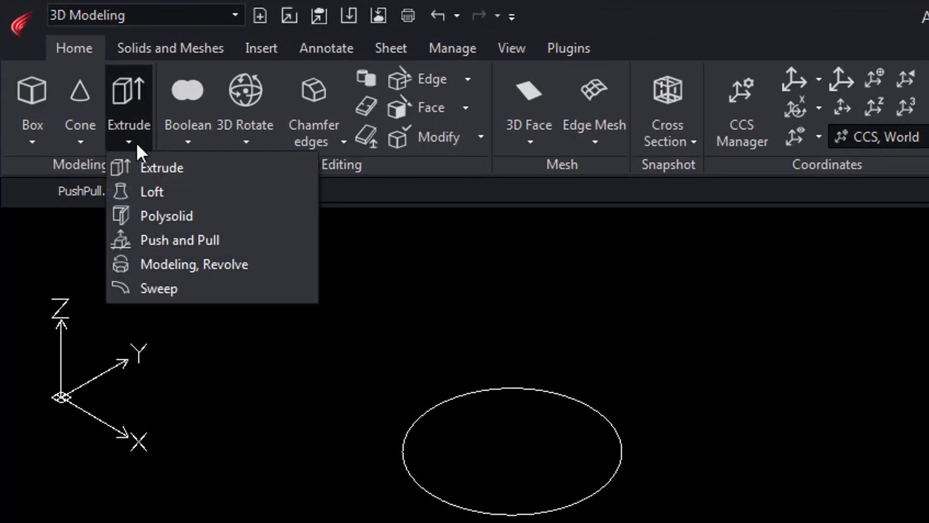
{"action": "left_click", "coordinate": [202, 241]}
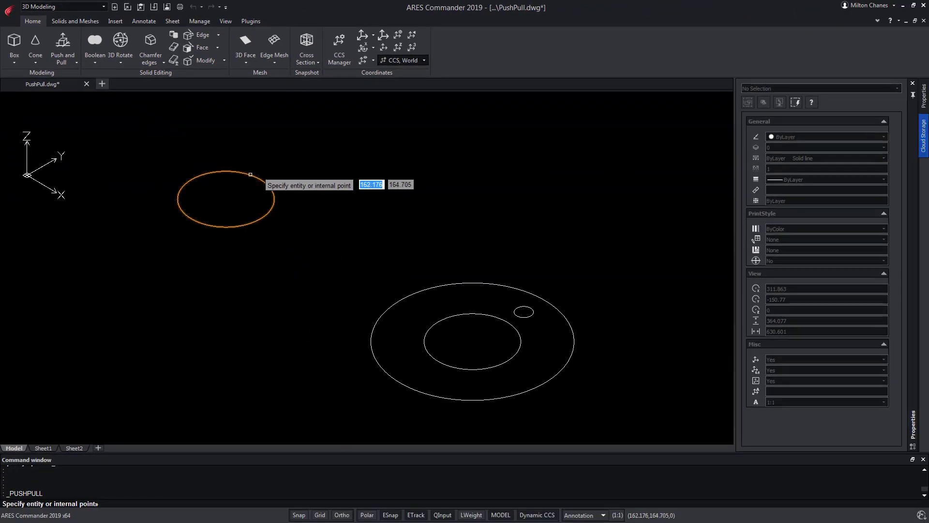
{"action": "left_click", "coordinate": [250, 175]}
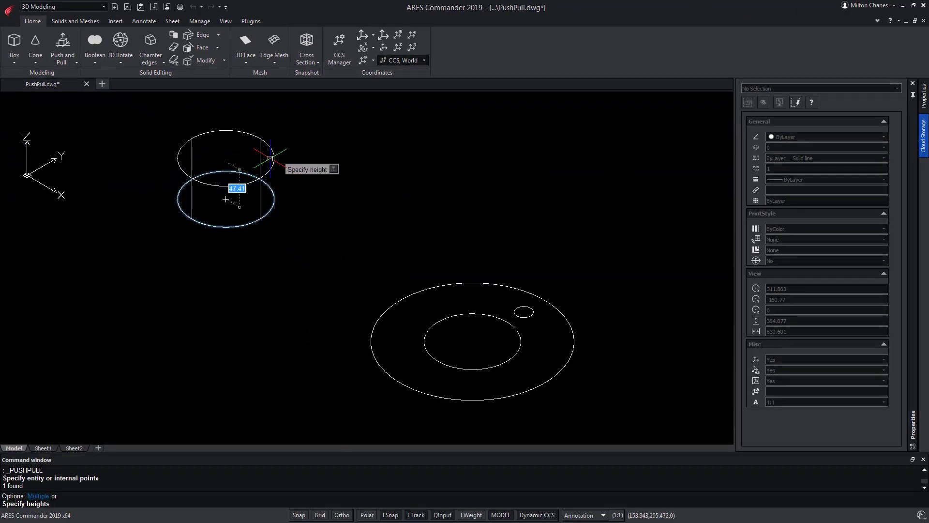
{"action": "left_click", "coordinate": [313, 135]}
Switch the visual style to Gouraud shading.
{"action": "left_click", "coordinate": [226, 21]}
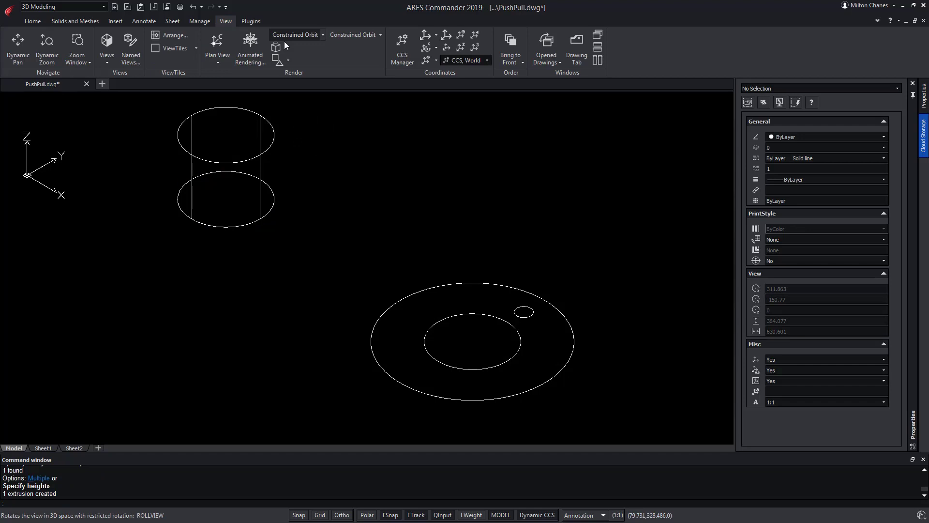
{"action": "left_click", "coordinate": [289, 61]}
{"action": "left_click", "coordinate": [309, 117]}
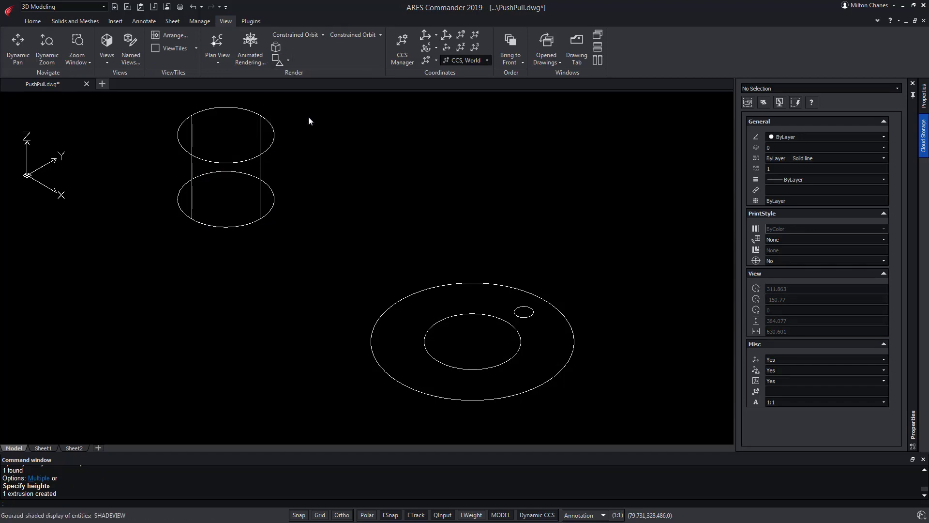
Set the cylinder's colour to Red in Properties and clear the selection.
{"action": "left_click", "coordinate": [399, 228]}
{"action": "left_click", "coordinate": [178, 145]}
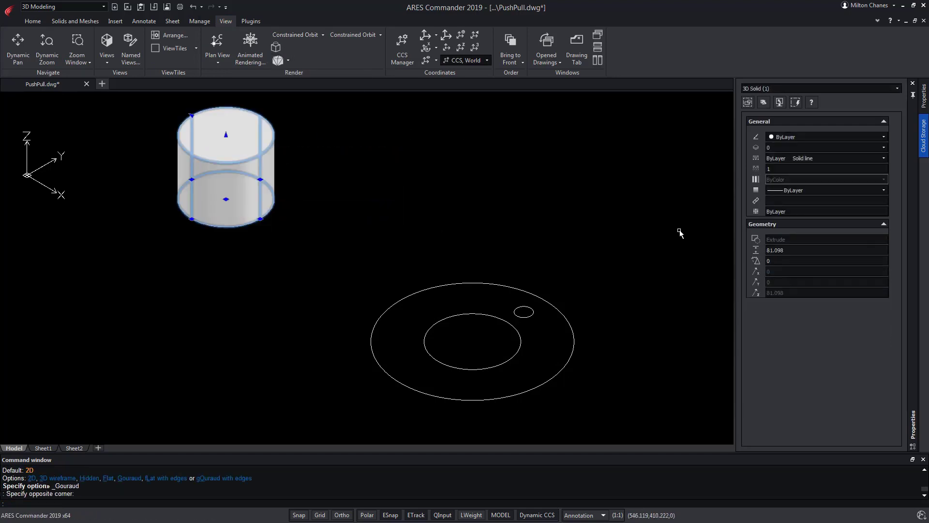
{"action": "left_click", "coordinate": [834, 140]}
{"action": "left_click", "coordinate": [792, 161]}
{"action": "key", "text": "Escape"}
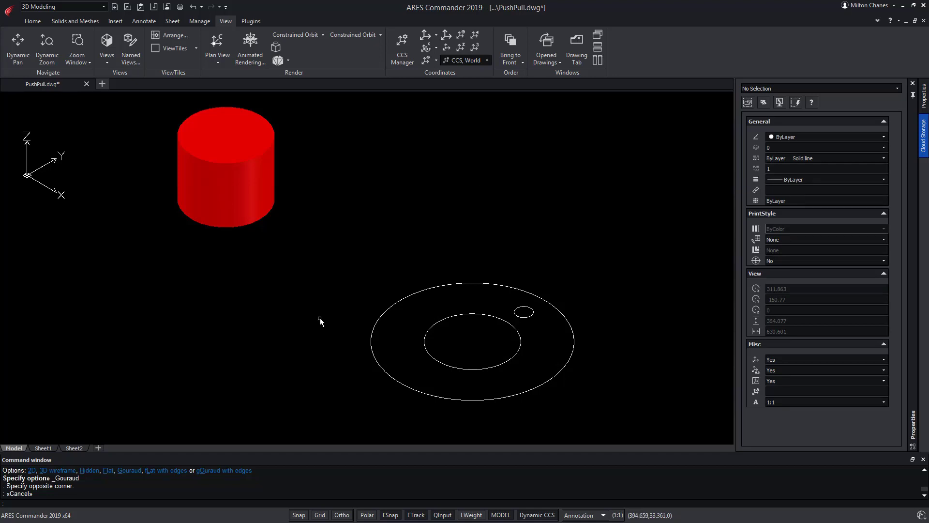
{"action": "left_click", "coordinate": [34, 22]}
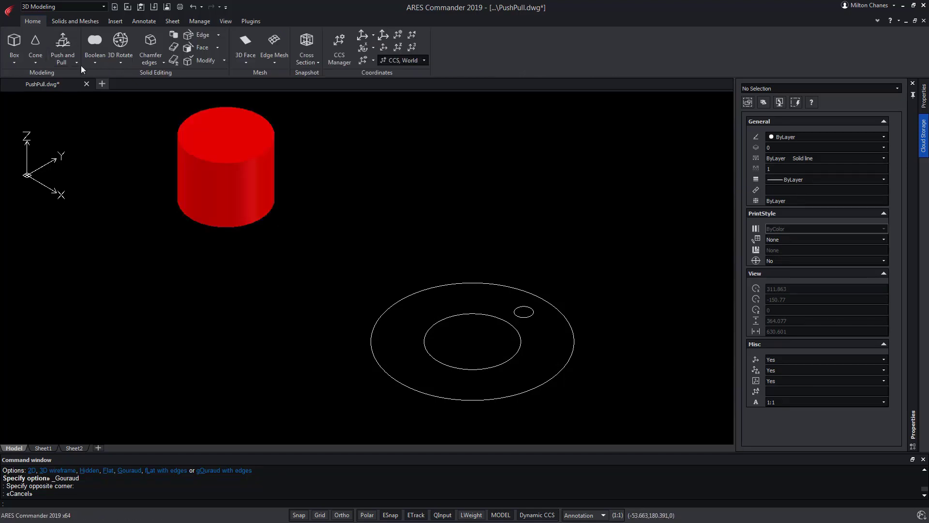
{"action": "left_click", "coordinate": [63, 42]}
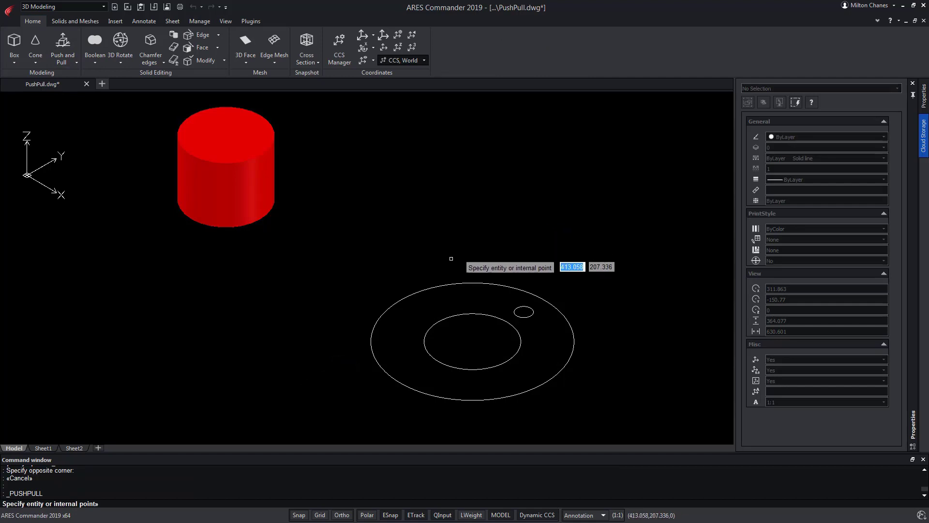
{"action": "left_click", "coordinate": [445, 320]}
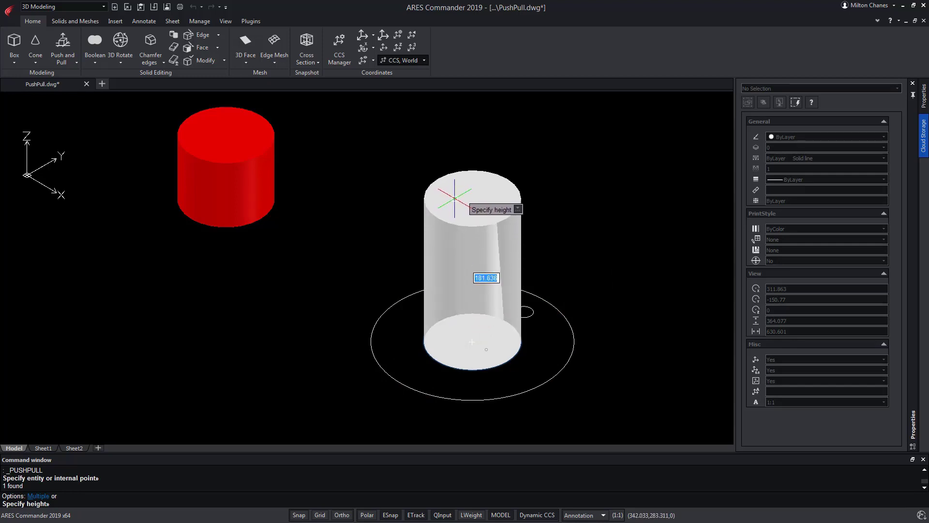
{"action": "key", "text": "Escape"}
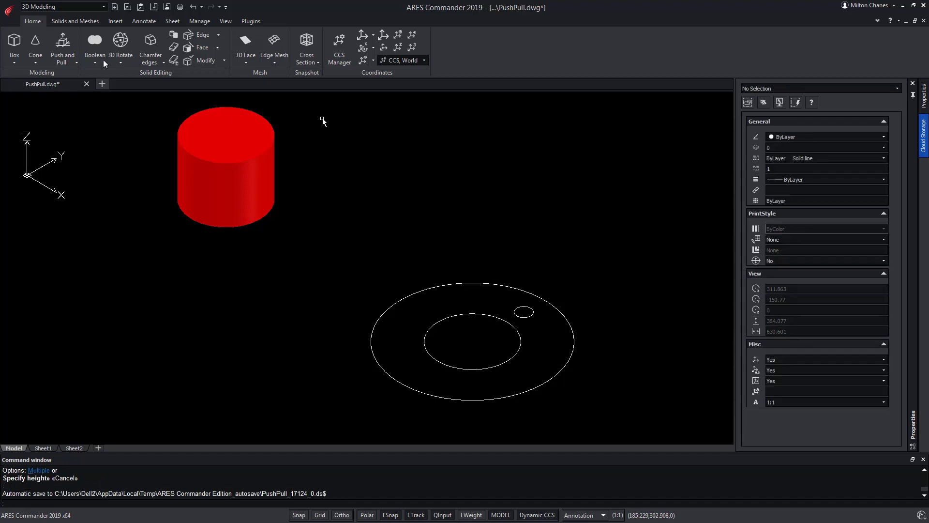
Repeat Push and Pull to extrude the ring region into a 106.3-high solid.
{"action": "key", "text": "Return"}
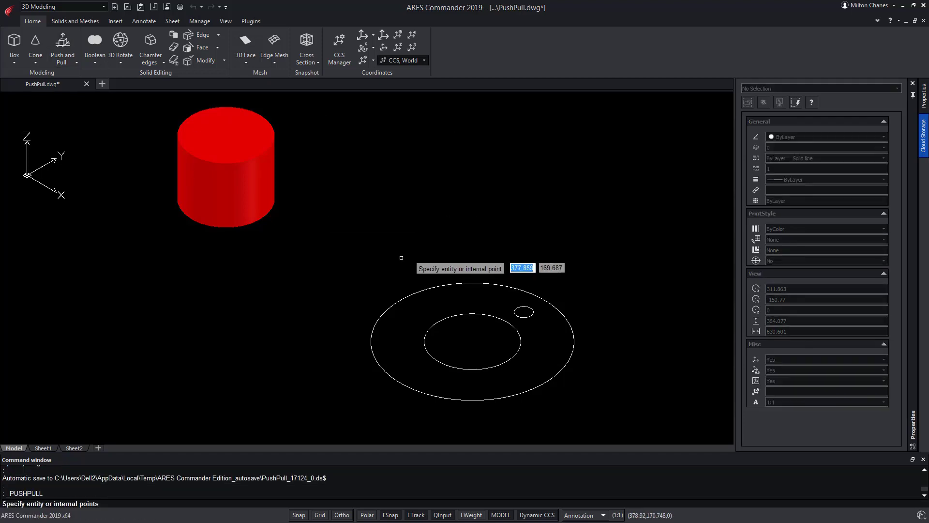
{"action": "left_click", "coordinate": [431, 308]}
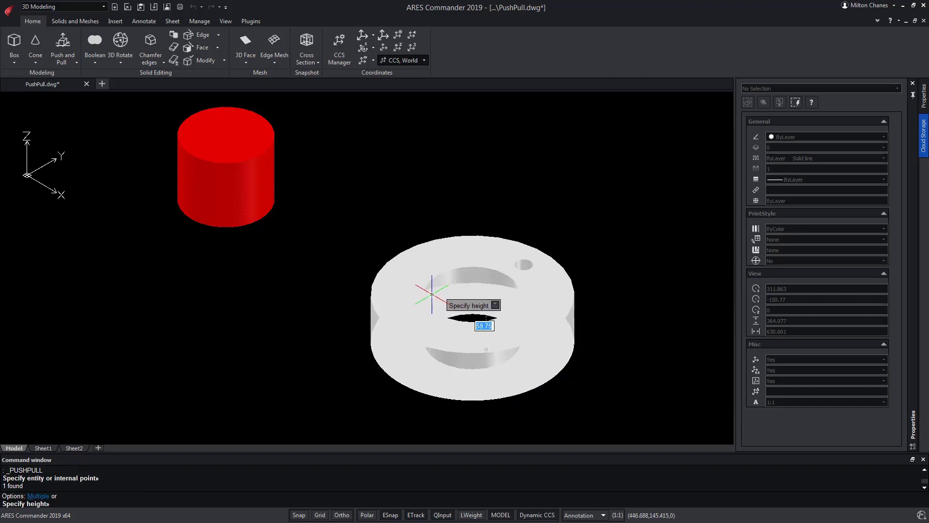
{"action": "left_click", "coordinate": [423, 256]}
Colour the new ring solid Magenta, then orbit around both solids.
{"action": "left_click", "coordinate": [632, 256]}
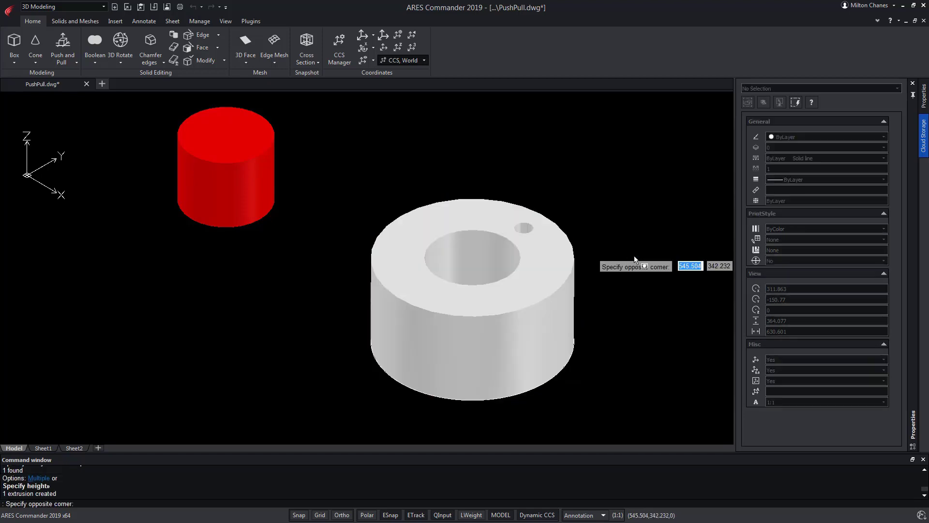
{"action": "left_click", "coordinate": [565, 285]}
{"action": "left_click", "coordinate": [811, 136]}
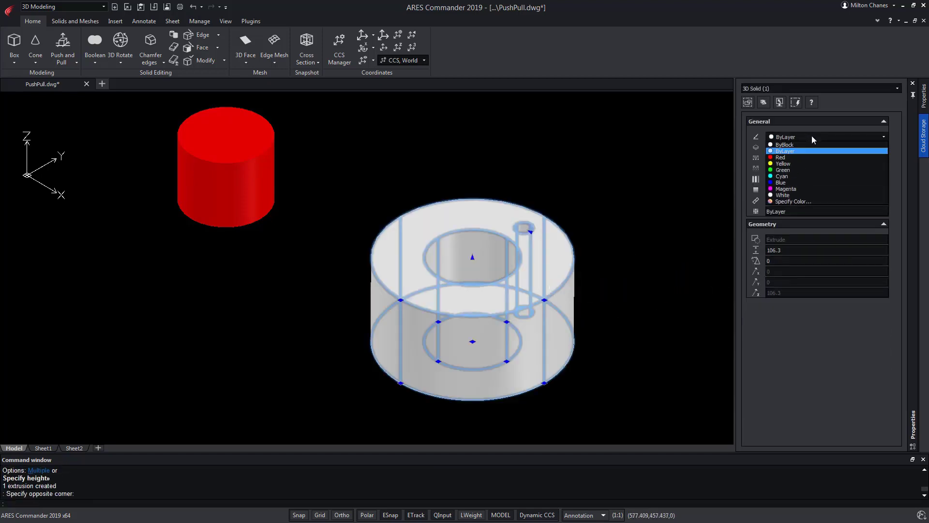
{"action": "left_click", "coordinate": [797, 188]}
{"action": "key", "text": "Escape"}
{"action": "middle_click_drag", "start_coordinate": [280, 318], "coordinate": [297, 353], "text": "shift"}
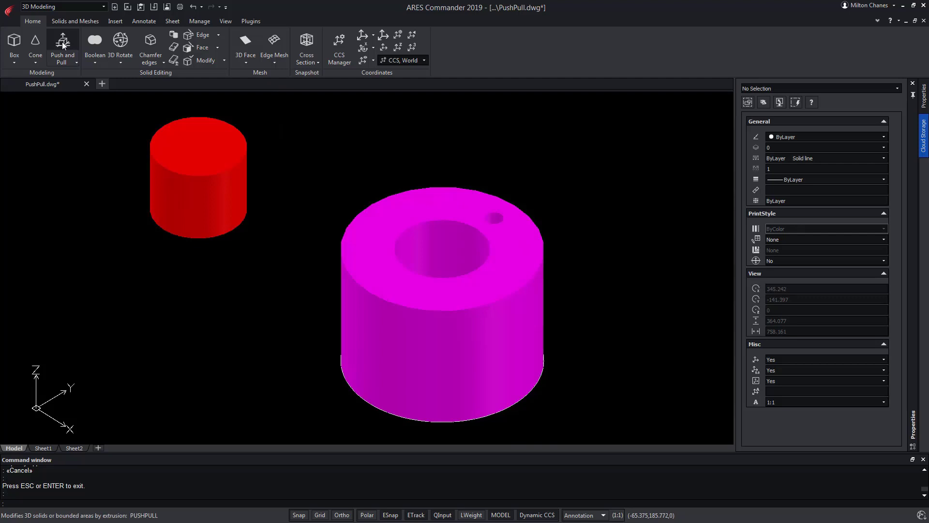
Pull the magenta solid's top face upward to make it taller.
{"action": "left_click", "coordinate": [62, 43]}
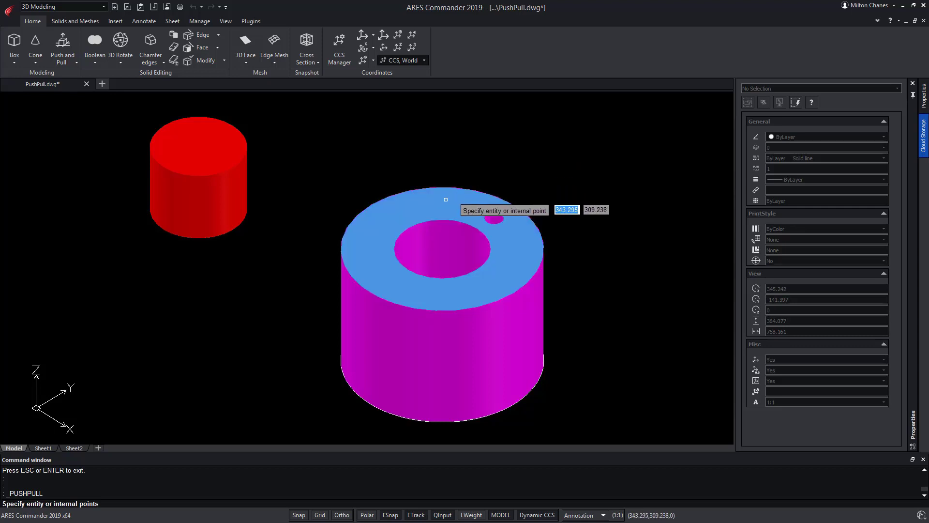
{"action": "left_click", "coordinate": [446, 200]}
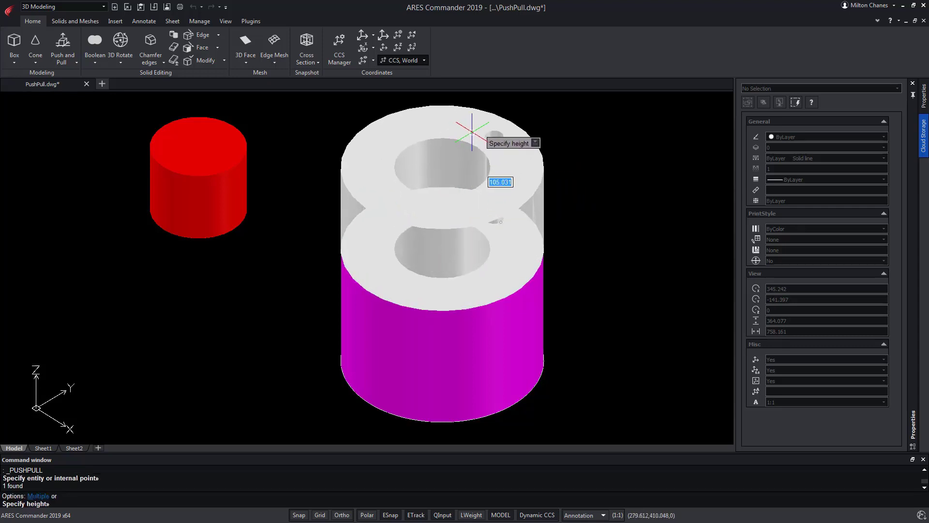
{"action": "left_click", "coordinate": [432, 146]}
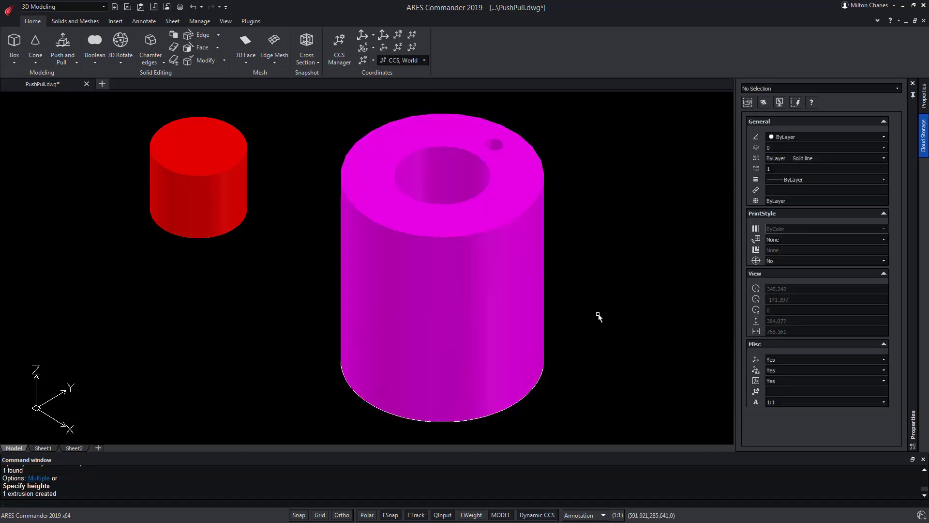
Push the top face down by -60 to form a bore through the inner circle.
{"action": "left_click", "coordinate": [62, 45]}
{"action": "left_click", "coordinate": [368, 170]}
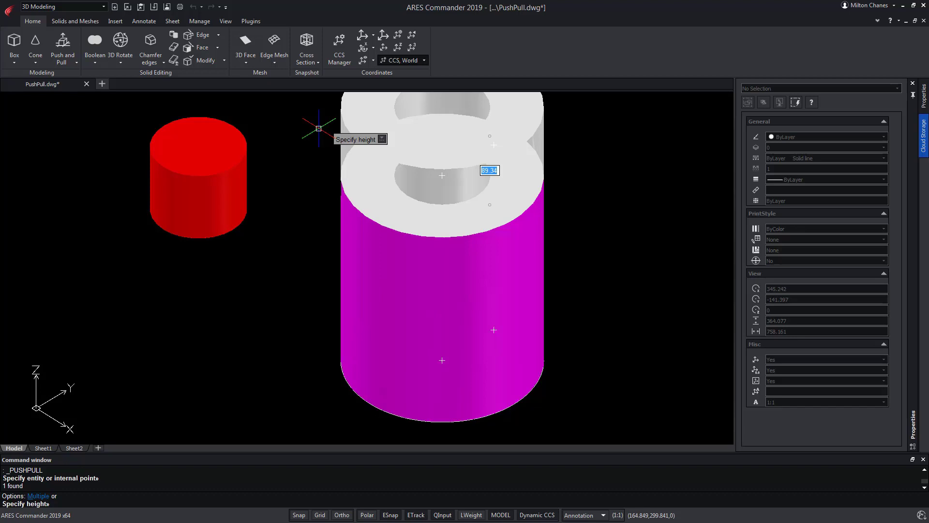
{"action": "type", "text": "-60"}
{"action": "key", "text": "Return"}
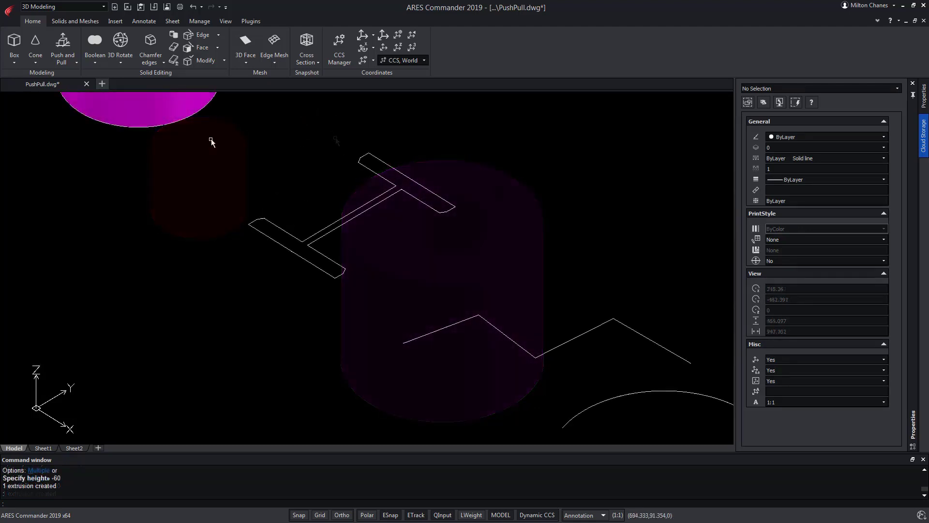
Push and Pull the flat I-beam profile upward into a tall solid column.
{"action": "left_click", "coordinate": [63, 43]}
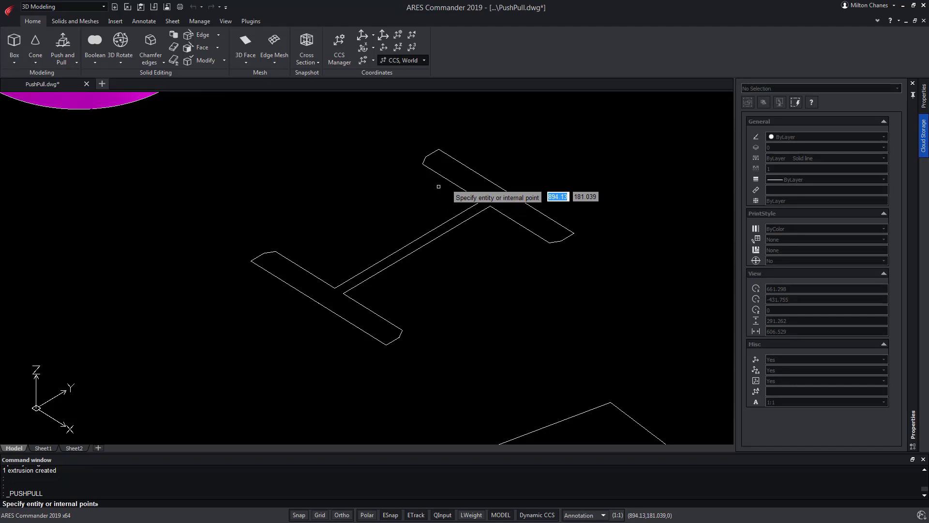
{"action": "left_click", "coordinate": [461, 177]}
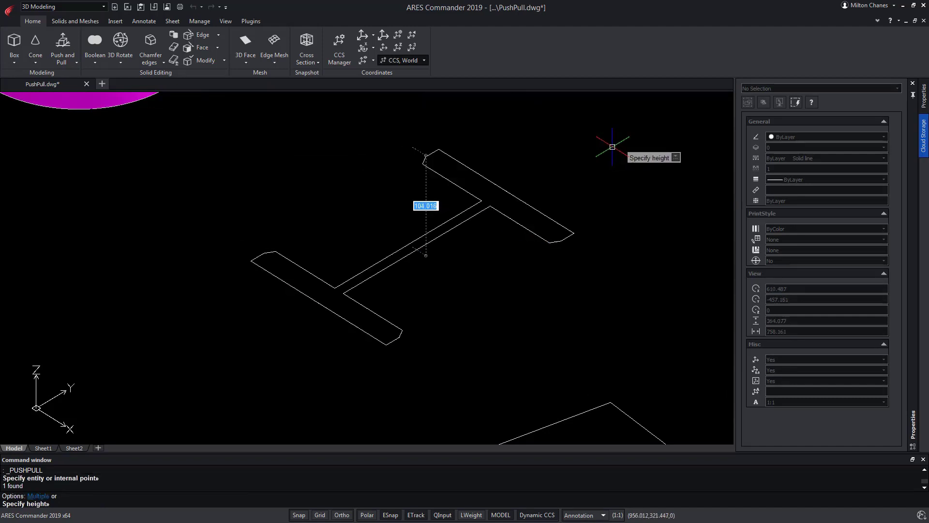
{"action": "scroll", "coordinate": [612, 145], "scroll_direction": "down", "scroll_amount": 3}
{"action": "middle_click_drag", "start_coordinate": [632, 124], "coordinate": [448, 289]}
{"action": "scroll", "coordinate": [456, 280], "scroll_direction": "down", "scroll_amount": 4}
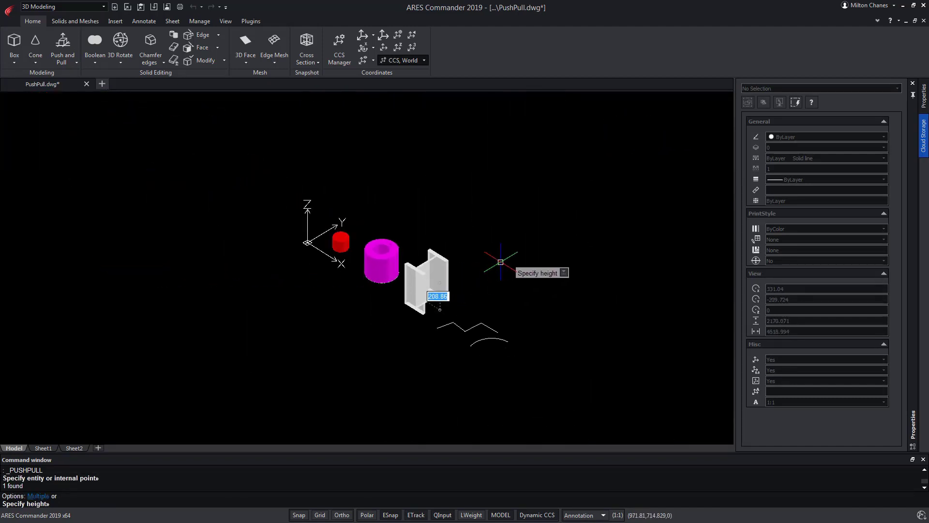
{"action": "left_click", "coordinate": [524, 93]}
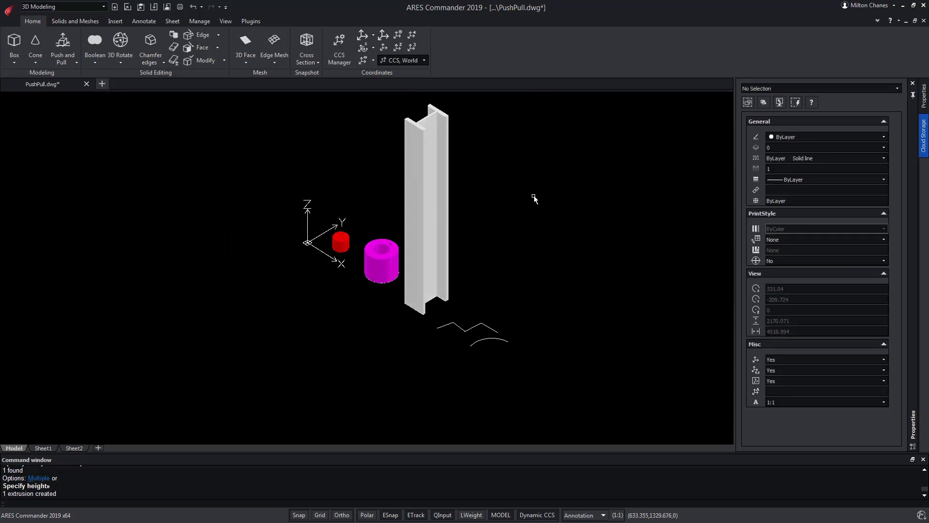
{"action": "scroll", "coordinate": [426, 102], "scroll_direction": "up", "scroll_amount": 10}
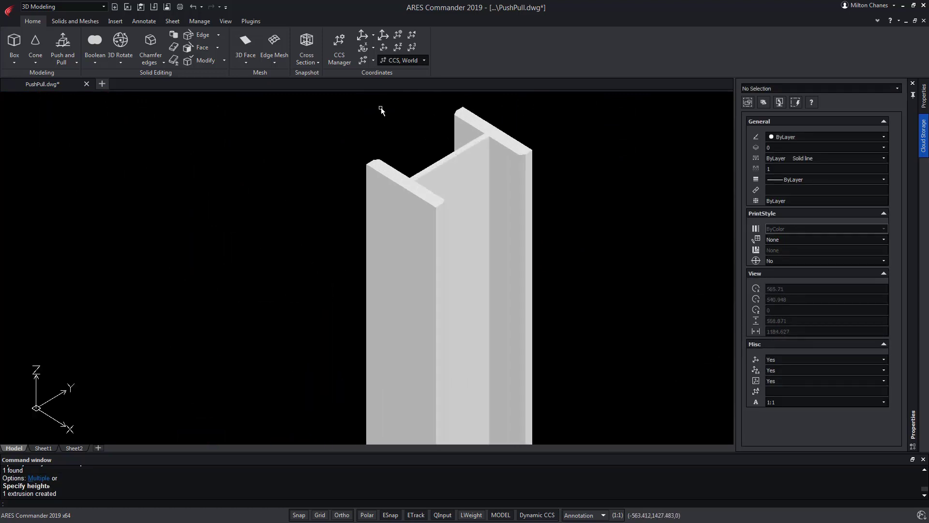
Pull both narrow flange side faces of the I-beam slightly outward with Push and Pull.
{"action": "left_click", "coordinate": [66, 44]}
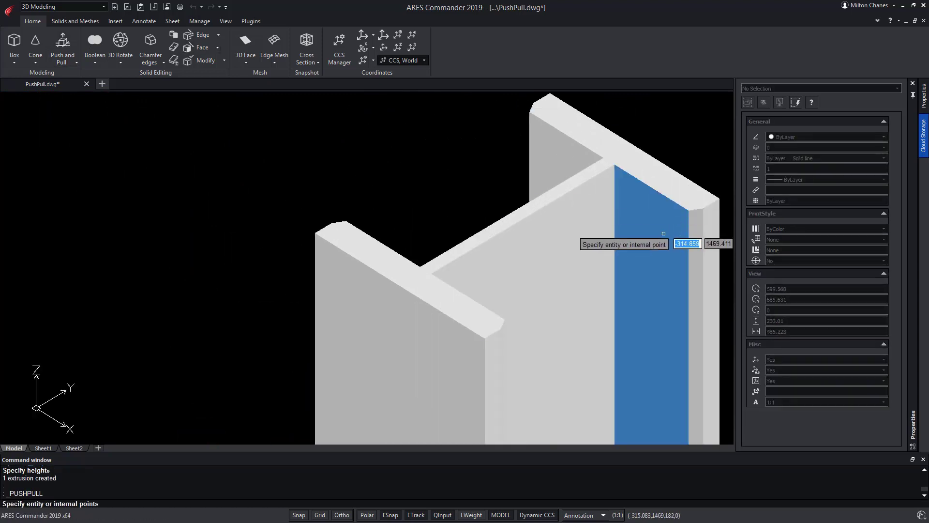
{"action": "left_click", "coordinate": [648, 237]}
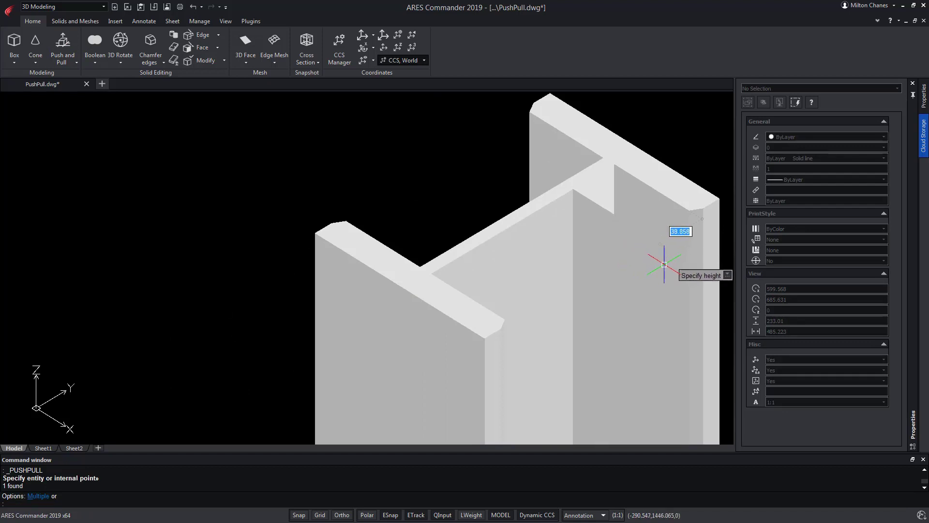
{"action": "left_click", "coordinate": [643, 259]}
{"action": "middle_click_drag", "start_coordinate": [380, 149], "coordinate": [165, 99]}
{"action": "left_click", "coordinate": [63, 46]}
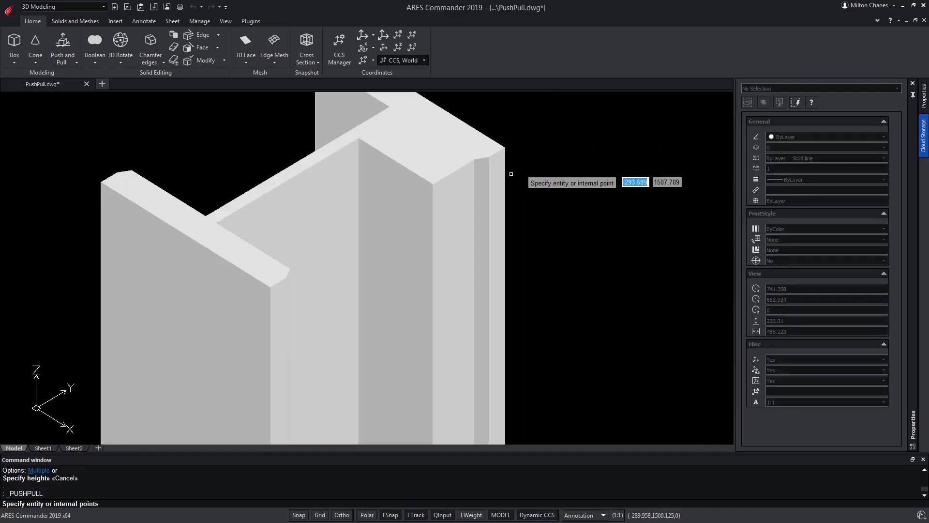
{"action": "left_click", "coordinate": [499, 186]}
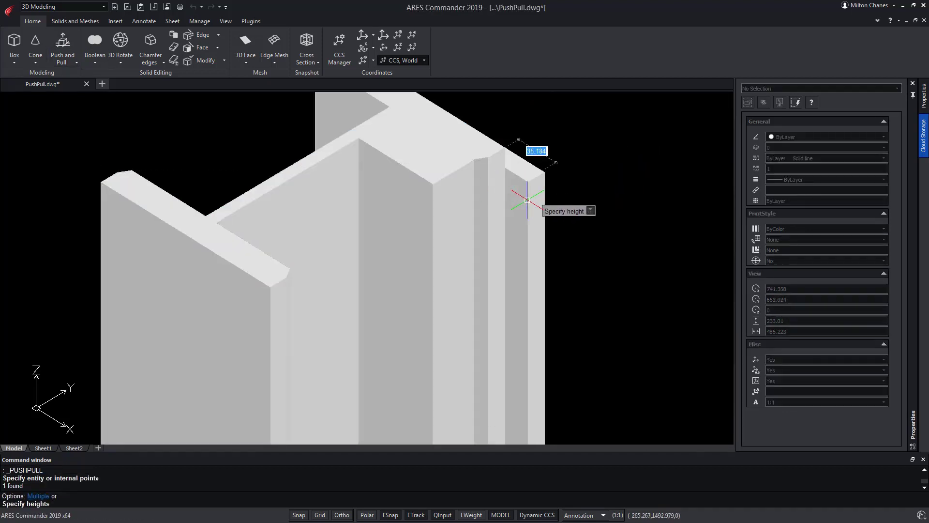
{"action": "left_click", "coordinate": [586, 171]}
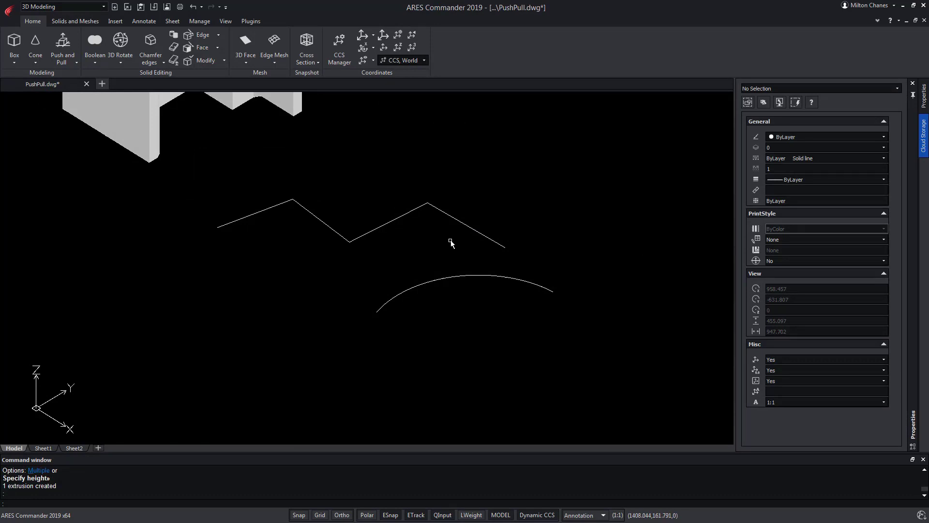
Pull the open zig-zag line up into a folded wall surface.
{"action": "left_click", "coordinate": [65, 52]}
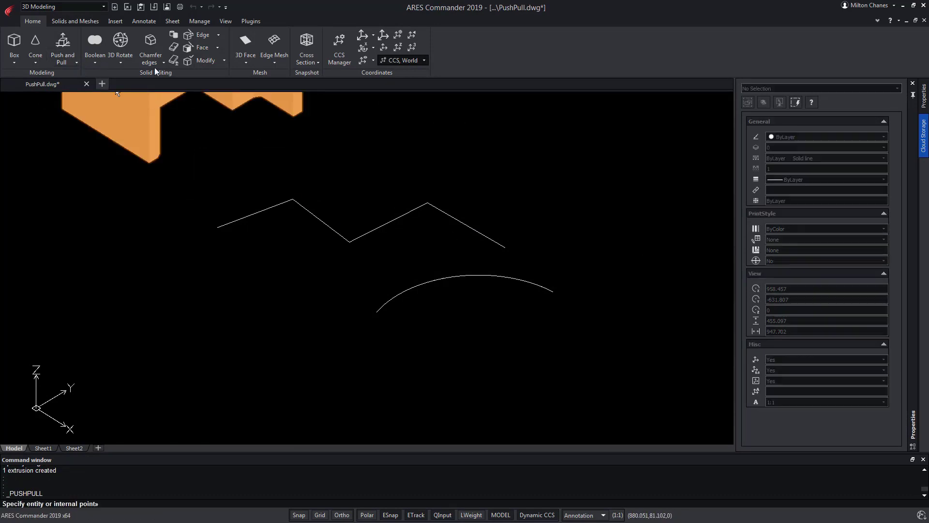
{"action": "left_click", "coordinate": [381, 228]}
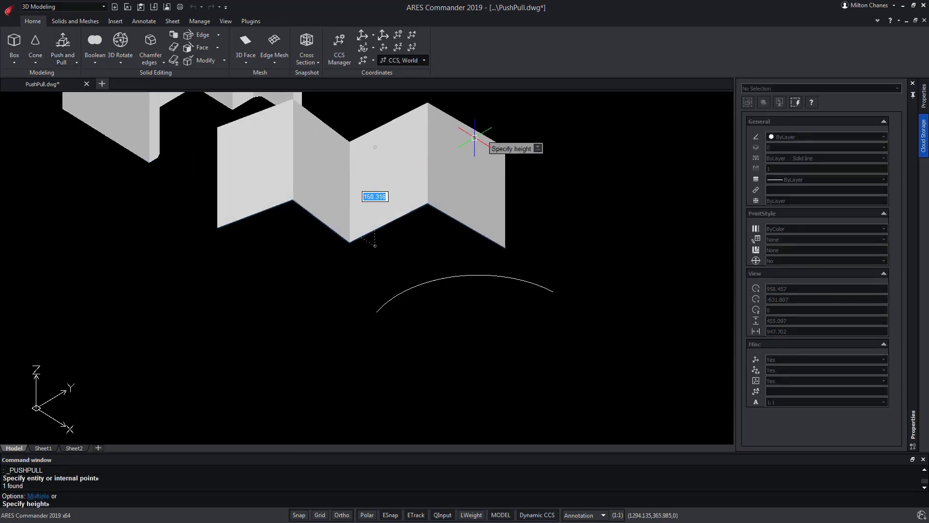
{"action": "left_click", "coordinate": [535, 124]}
Repeat PUSHPULL to raise the arc into a curved wall surface.
{"action": "right_click", "coordinate": [523, 272]}
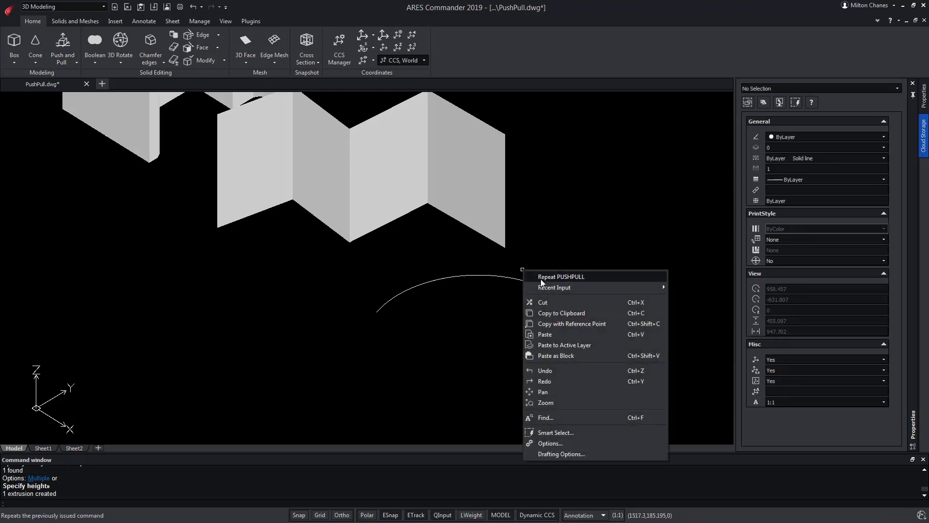
{"action": "left_click", "coordinate": [541, 277]}
{"action": "left_click", "coordinate": [540, 286]}
{"action": "left_click", "coordinate": [596, 189]}
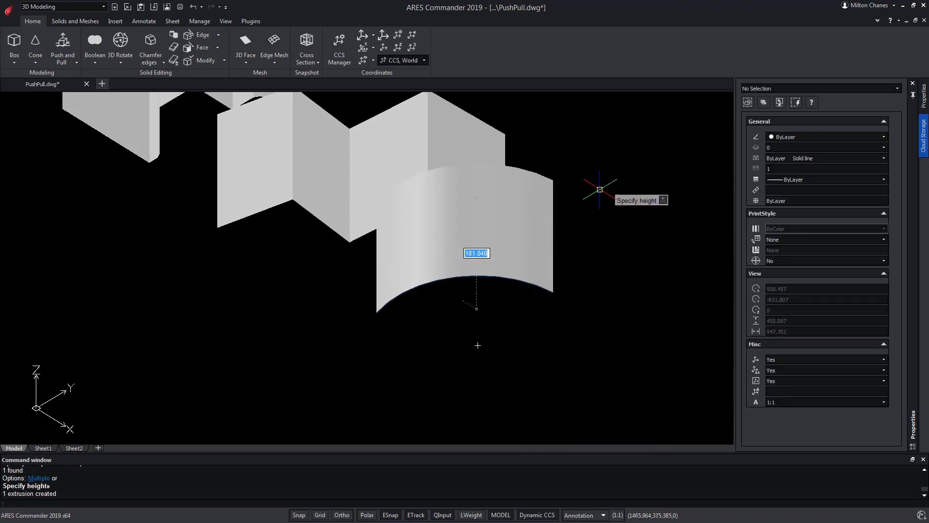
Switch to 2D Wireframe and select the zig-zag surface to check its 6 U and 6 V isolines.
{"action": "left_click", "coordinate": [227, 22]}
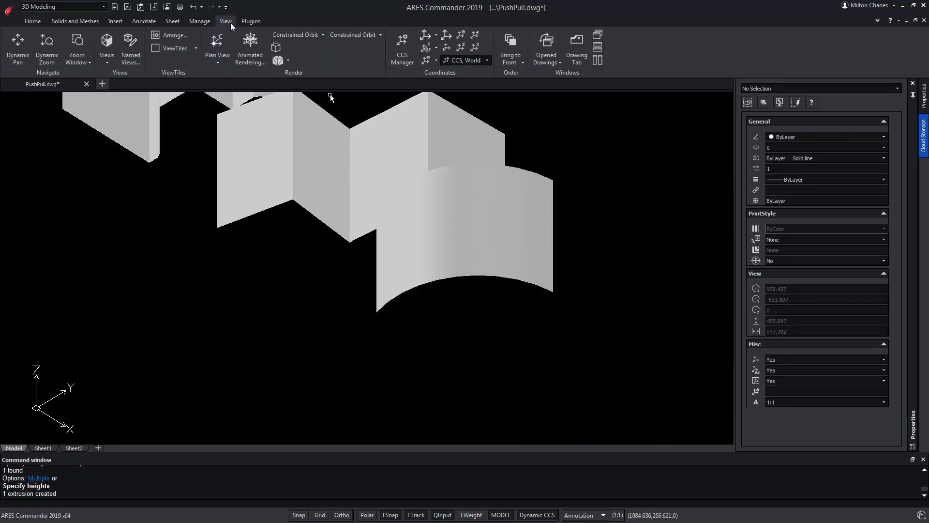
{"action": "left_click", "coordinate": [286, 60]}
{"action": "left_click", "coordinate": [291, 72]}
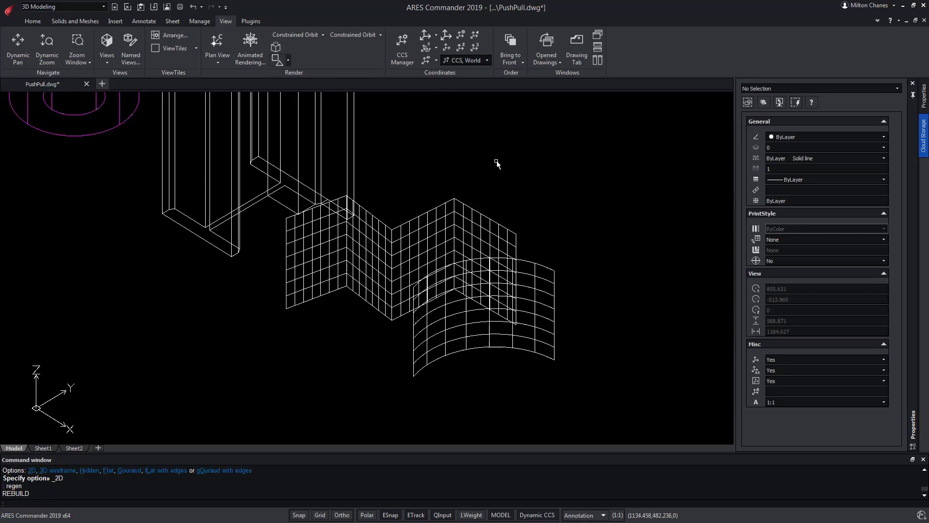
{"action": "left_click", "coordinate": [409, 227]}
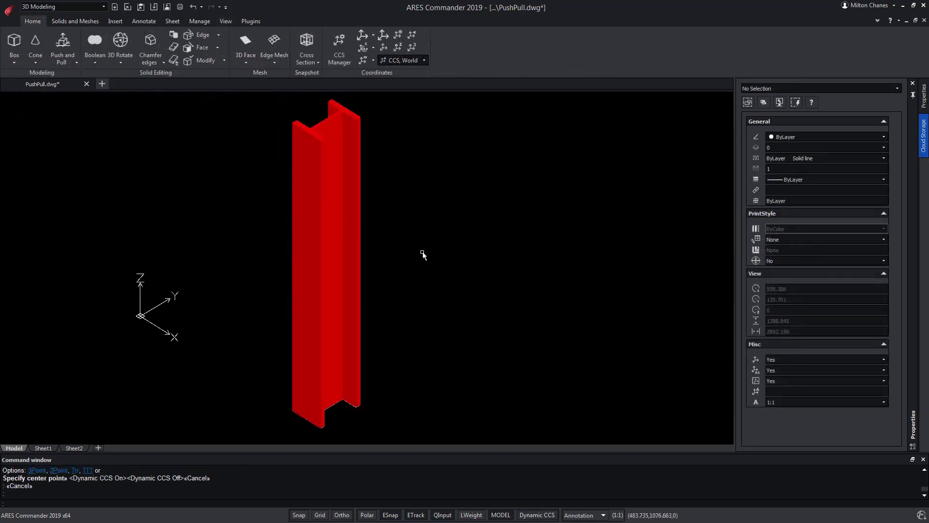
Enable face alignment and draw a circle with C on the red I-beam's web.
{"action": "left_click", "coordinate": [537, 515]}
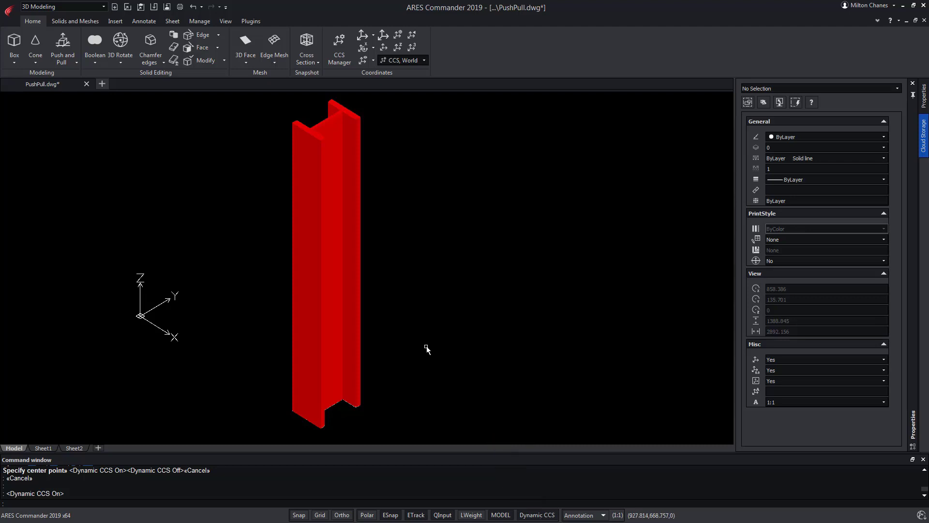
{"action": "type", "text": "c"}
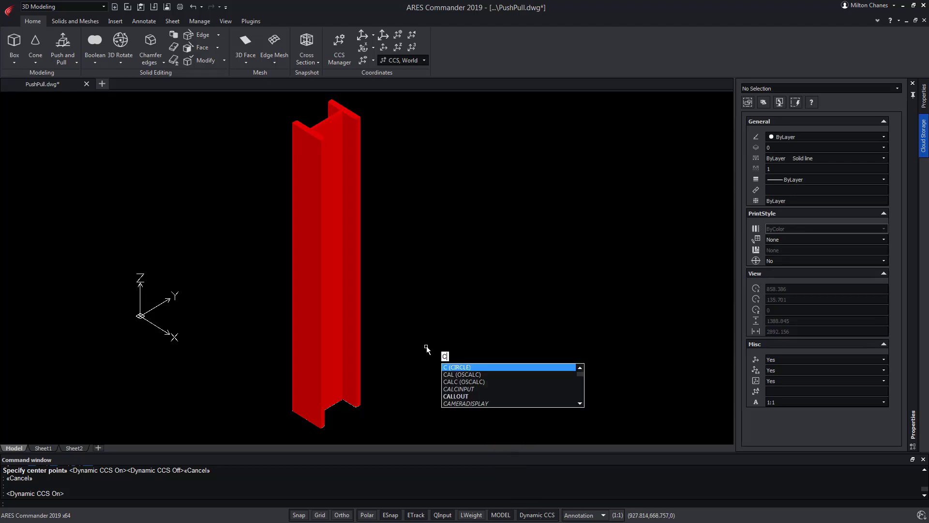
{"action": "key", "text": "Return"}
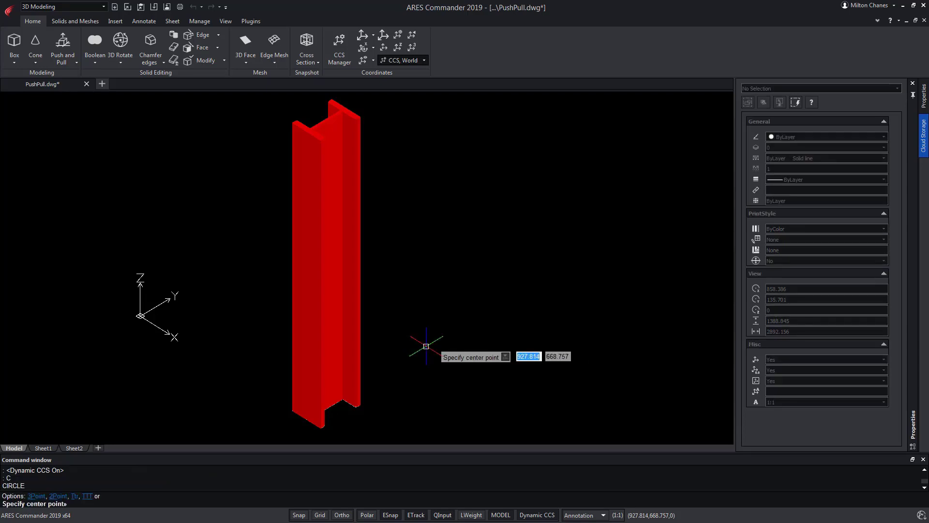
{"action": "scroll", "coordinate": [321, 420], "scroll_direction": "up", "scroll_amount": 5}
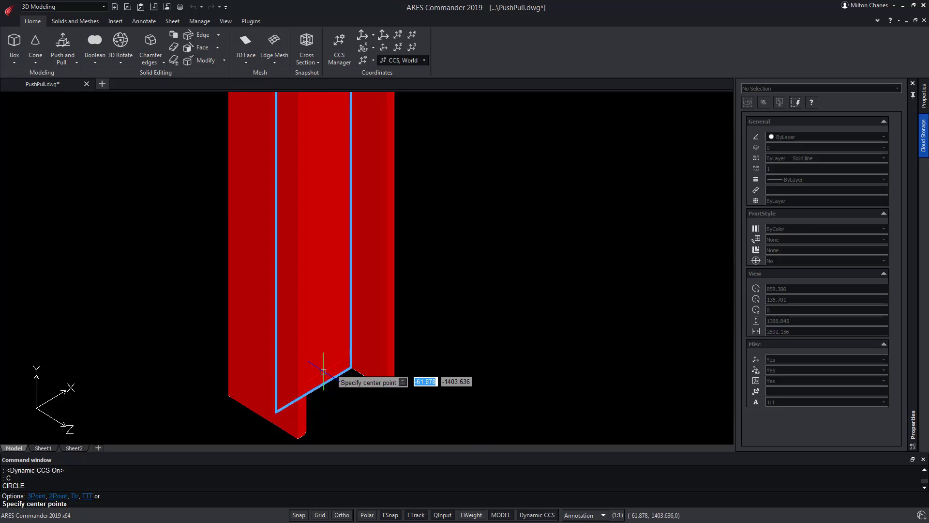
{"action": "left_click", "coordinate": [323, 371]}
{"action": "key", "text": "Escape"}
{"action": "key", "text": "Return"}
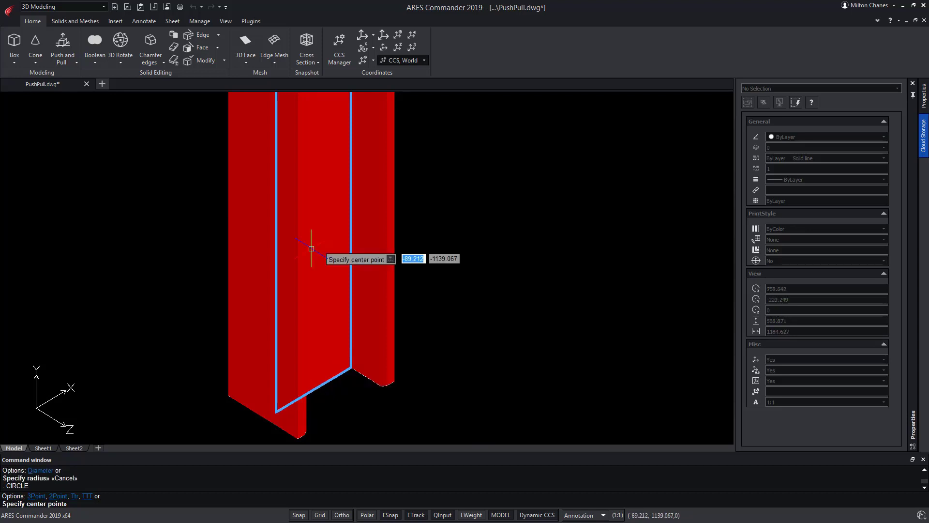
{"action": "left_click", "coordinate": [311, 248]}
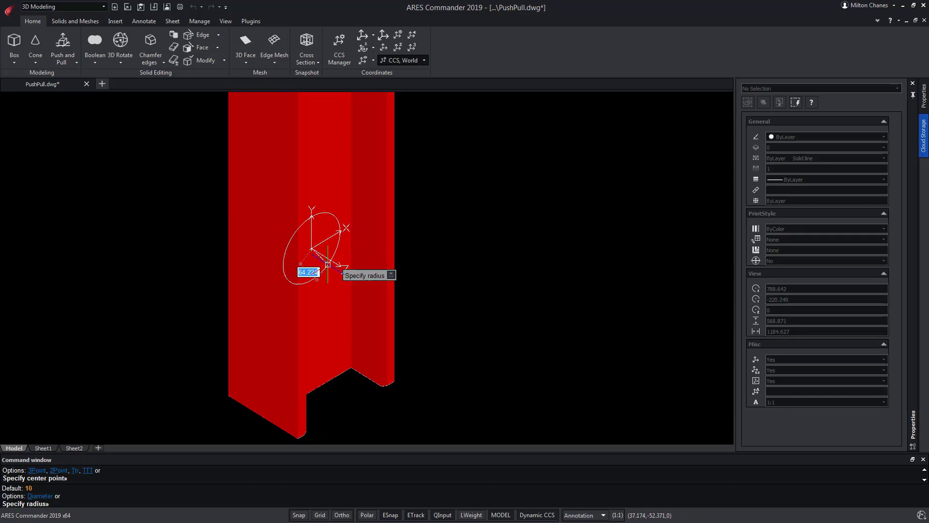
{"action": "left_click", "coordinate": [328, 264]}
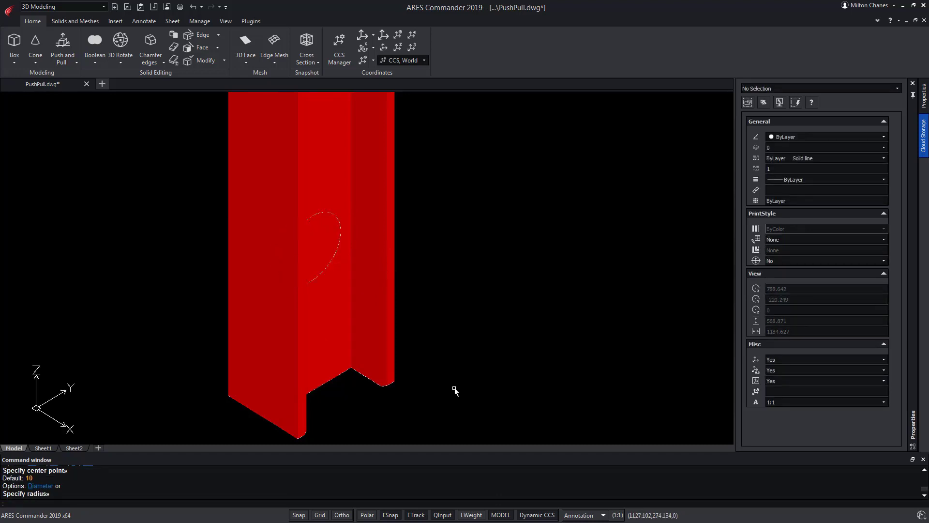
{"action": "left_click", "coordinate": [73, 59]}
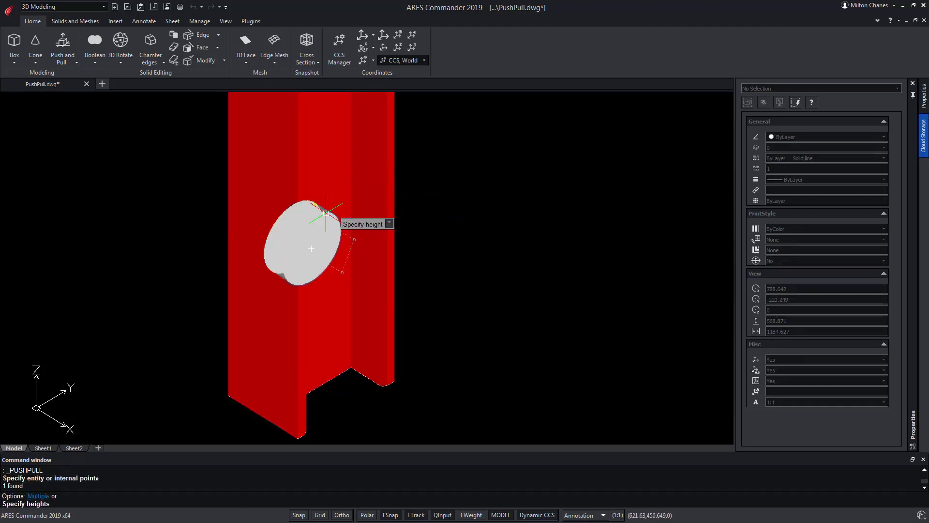
{"action": "left_click", "coordinate": [110, 145]}
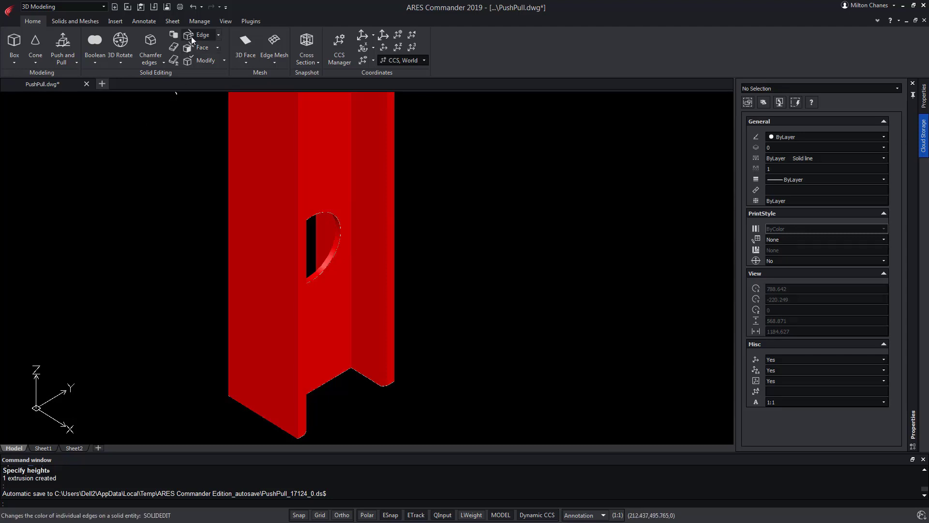
{"action": "left_click", "coordinate": [195, 9]}
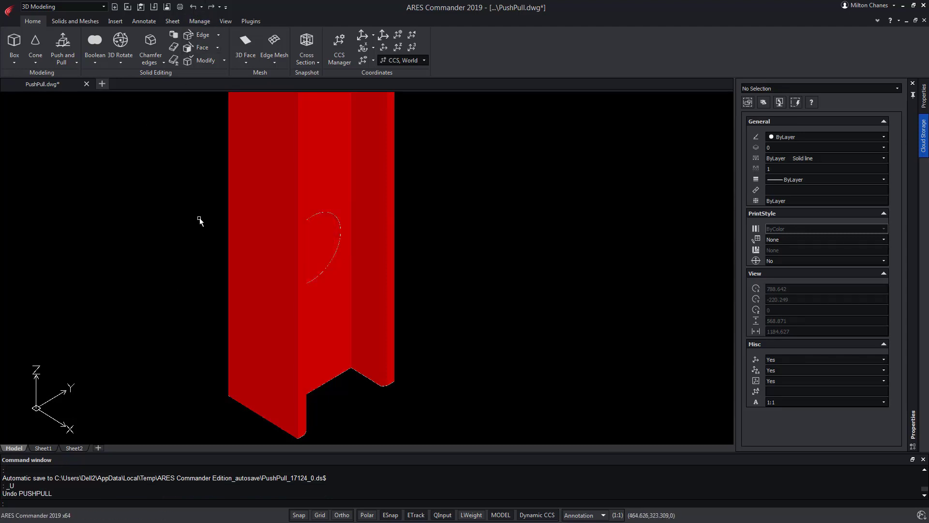
Switch to the preset Right view of the beam.
{"action": "left_click", "coordinate": [224, 22]}
{"action": "left_click", "coordinate": [107, 61]}
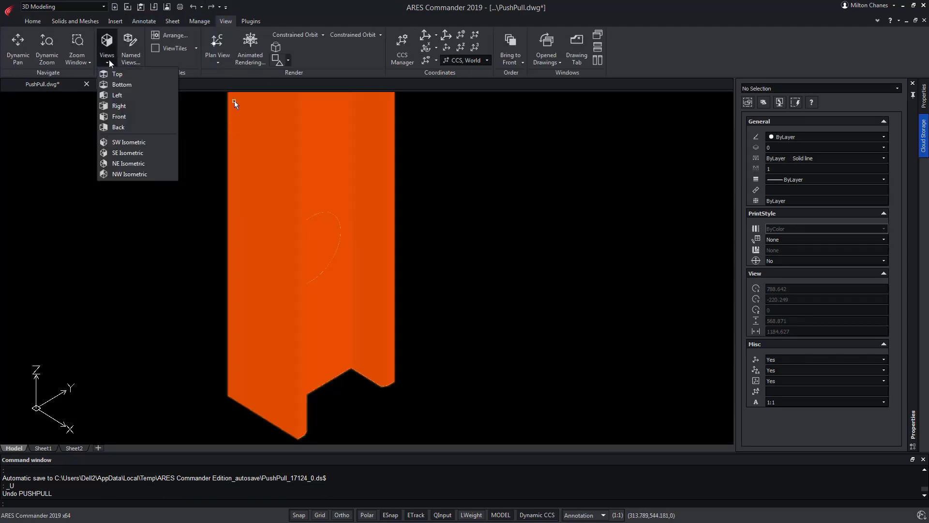
{"action": "left_click", "coordinate": [111, 125]}
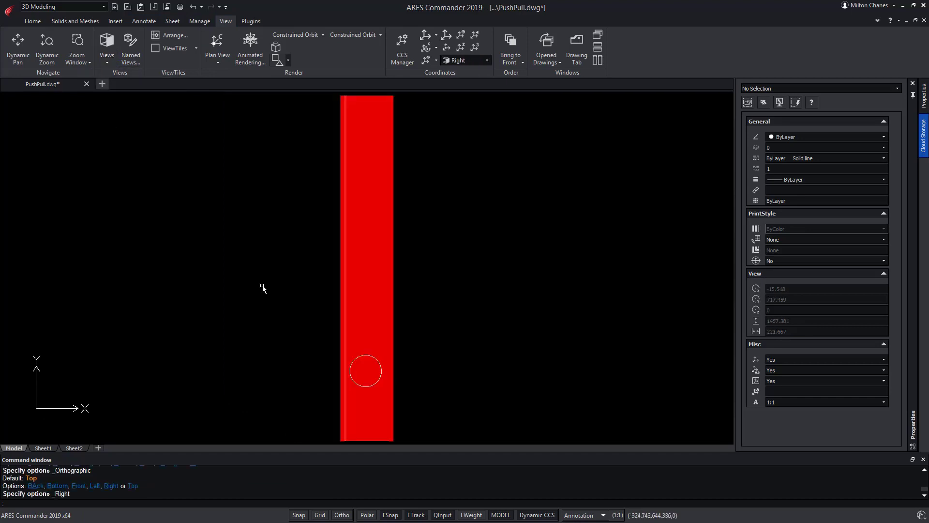
Copy the lower circle twice up the web so three circles line up.
{"action": "type", "text": "co"}
{"action": "key", "text": "Return"}
{"action": "left_click", "coordinate": [382, 370]}
{"action": "key", "text": "Return"}
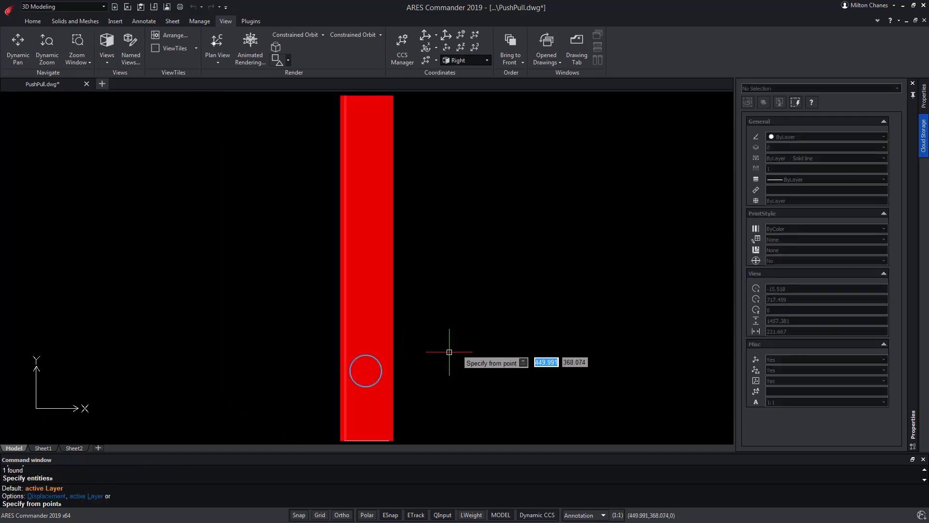
{"action": "left_click", "coordinate": [449, 351]}
{"action": "left_click", "coordinate": [449, 273]}
{"action": "left_click", "coordinate": [447, 189]}
{"action": "right_click", "coordinate": [475, 192]}
{"action": "left_click", "coordinate": [491, 198]}
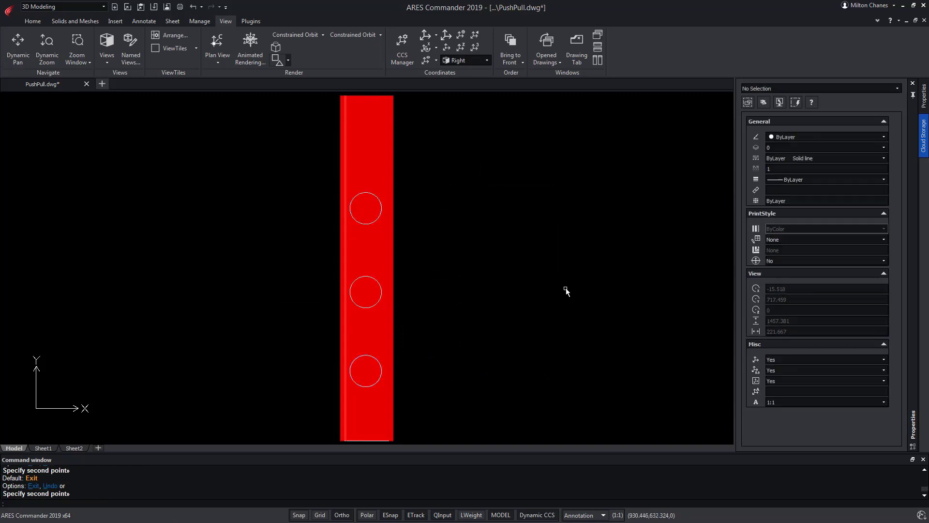
{"action": "left_click", "coordinate": [106, 61]}
In SE Isometric view, push-pull the web face around the circles by 5.
{"action": "left_click", "coordinate": [132, 155]}
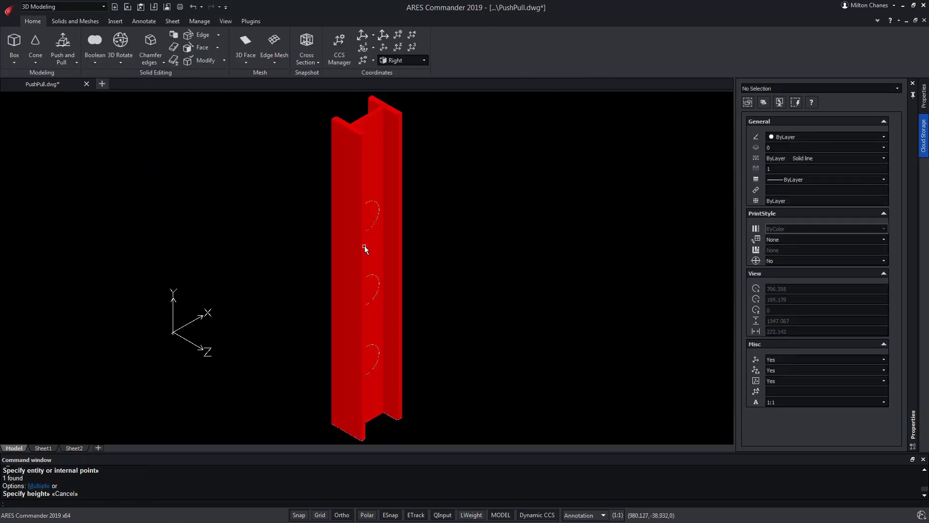
{"action": "left_click", "coordinate": [63, 45]}
{"action": "left_click", "coordinate": [244, 221]}
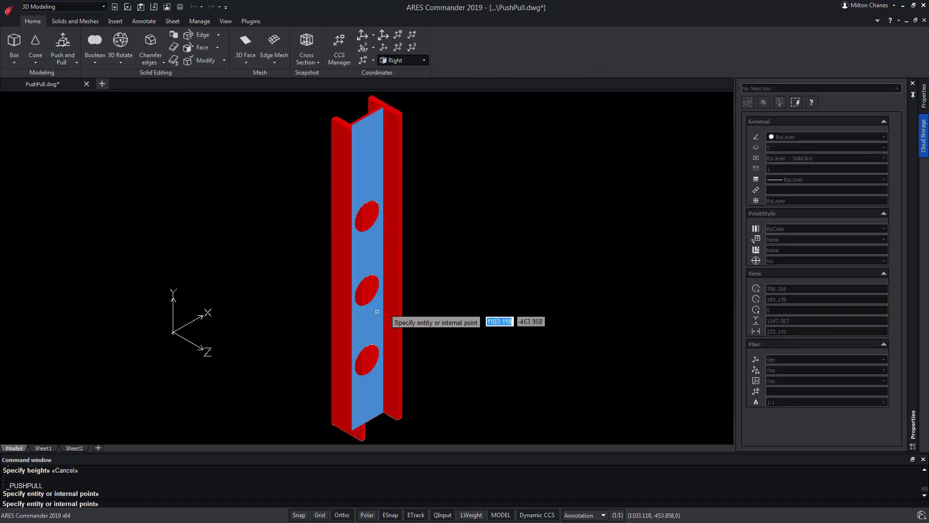
{"action": "left_click", "coordinate": [377, 164]}
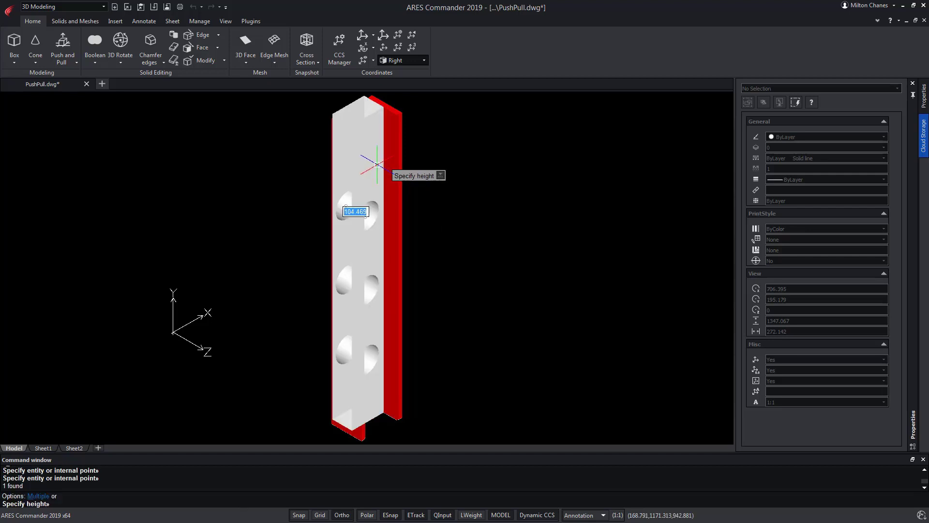
{"action": "scroll", "coordinate": [370, 167], "scroll_direction": "up", "scroll_amount": 4}
{"action": "type", "text": "5"}
{"action": "key", "text": "Return"}
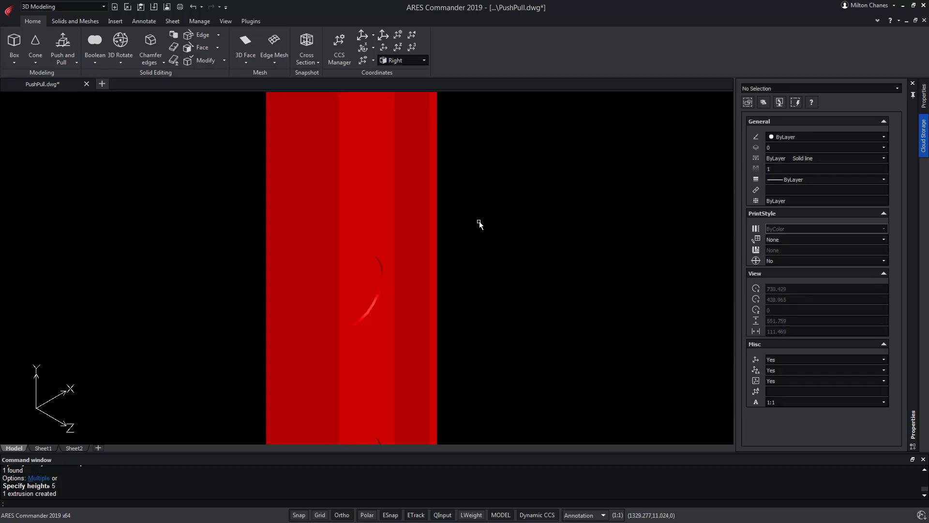
Zoom and orbit the beam to inspect the circular recesses in the web.
{"action": "scroll", "coordinate": [488, 242], "scroll_direction": "down", "scroll_amount": 3}
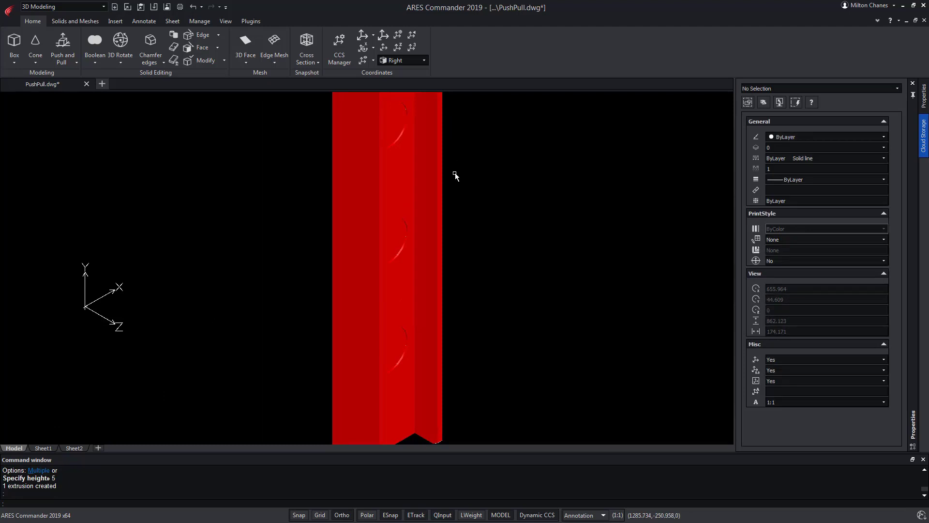
{"action": "scroll", "coordinate": [373, 257], "scroll_direction": "up", "scroll_amount": 5}
{"action": "scroll", "coordinate": [373, 187], "scroll_direction": "down", "scroll_amount": 2}
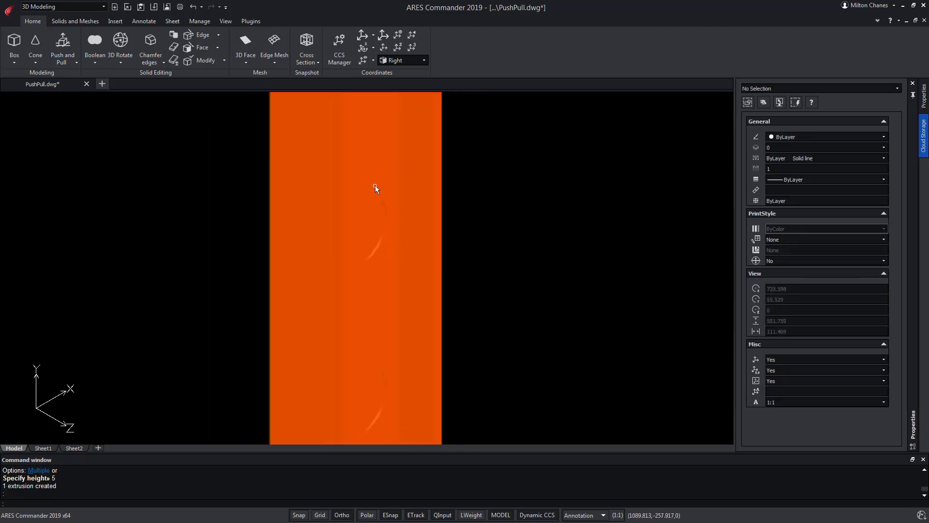
{"action": "middle_click_drag", "start_coordinate": [373, 187], "coordinate": [497, 358], "text": "shift"}
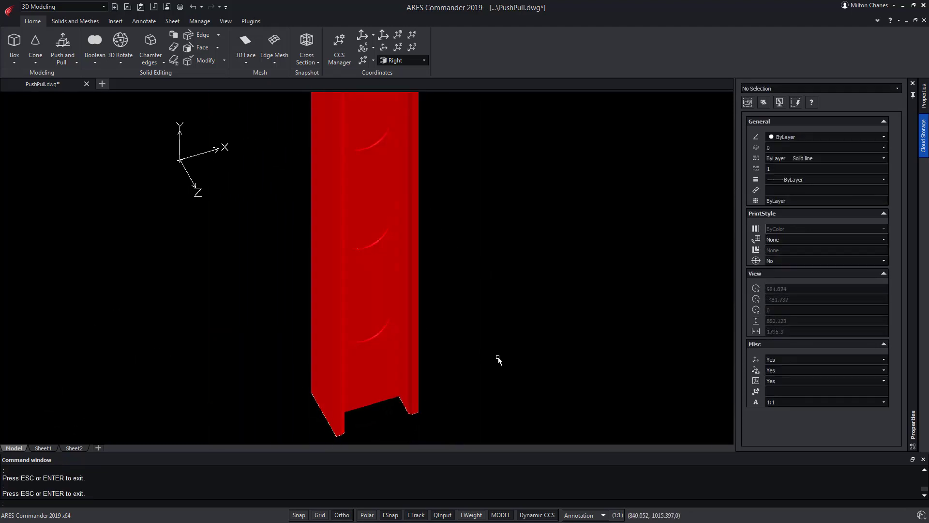
{"action": "scroll", "coordinate": [417, 234], "scroll_direction": "up", "scroll_amount": 5}
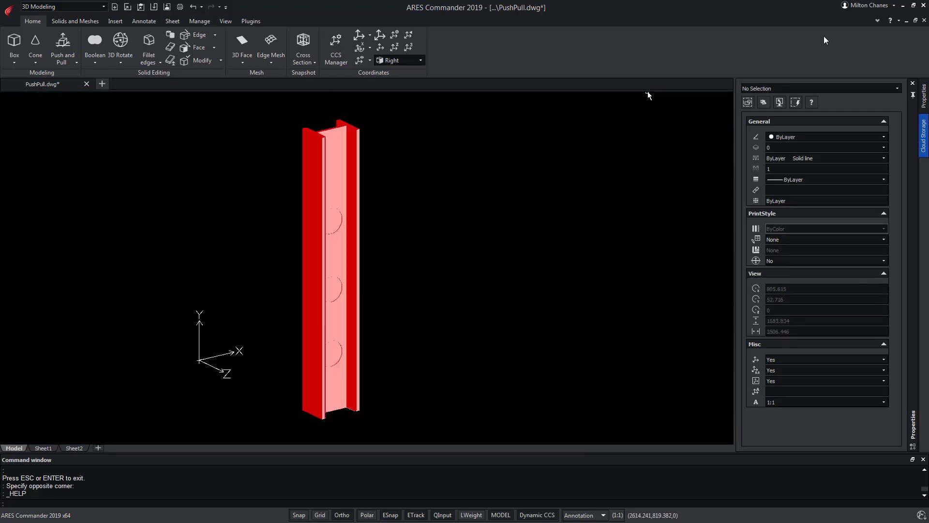
Search Help for 'pushpull', open the pushing and pulling 3D solids topic, and scroll to its Examples.
{"action": "left_click", "coordinate": [890, 20]}
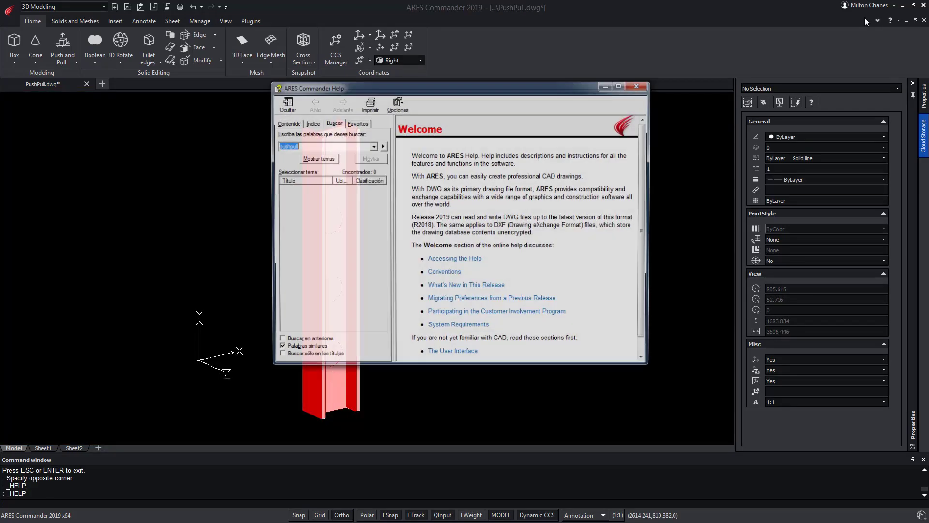
{"action": "left_click", "coordinate": [329, 159]}
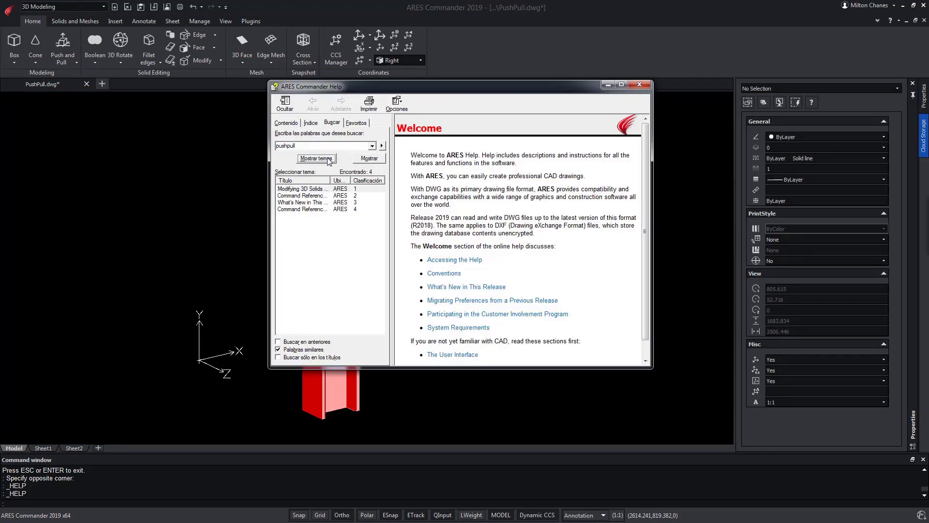
{"action": "double_click", "coordinate": [306, 189]}
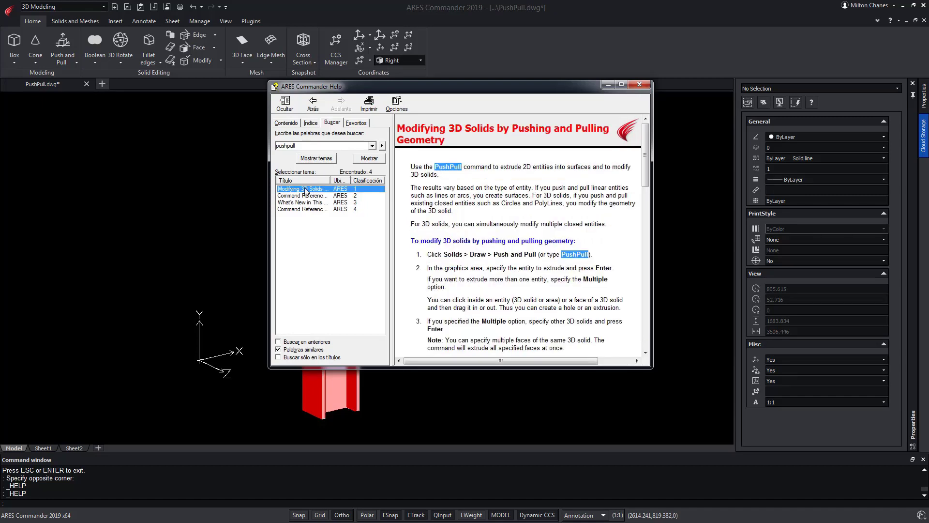
{"action": "left_click", "coordinate": [534, 253]}
{"action": "scroll", "coordinate": [538, 252], "scroll_direction": "down", "scroll_amount": 5}
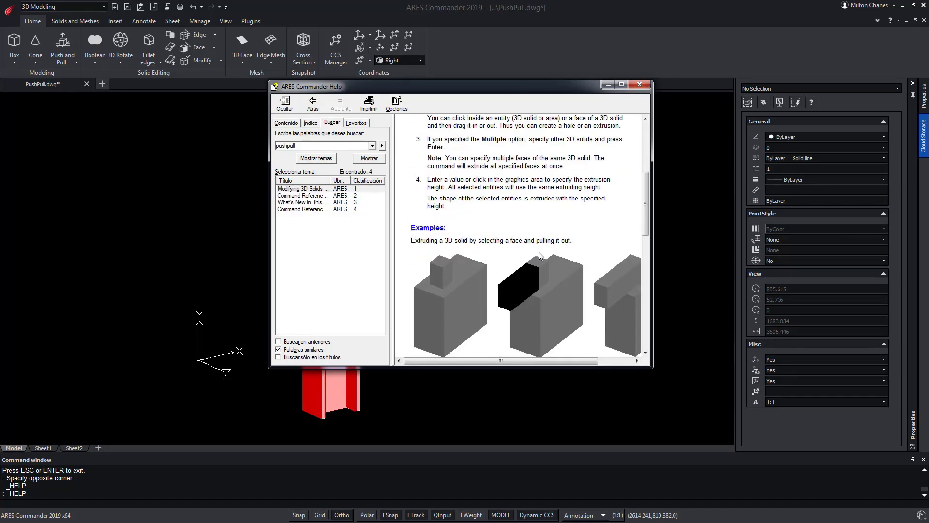